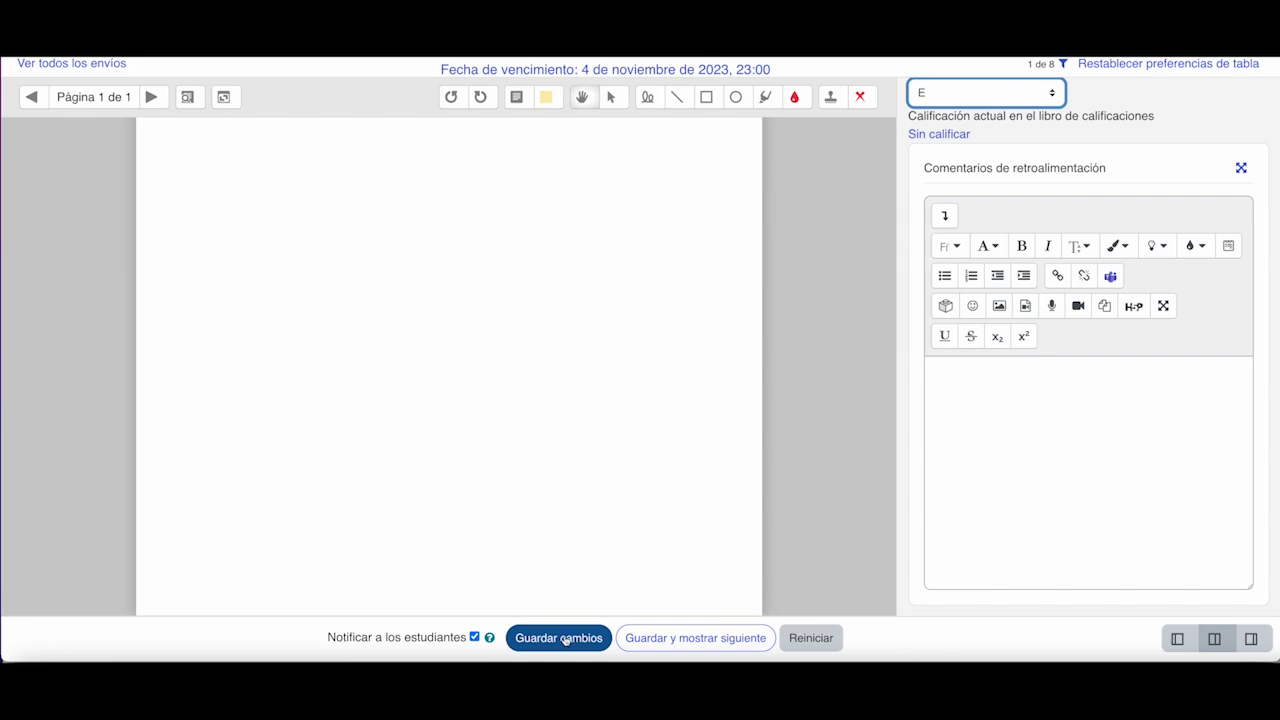
- Save the student's assignment grading with the student notification enabled
click(564, 639)
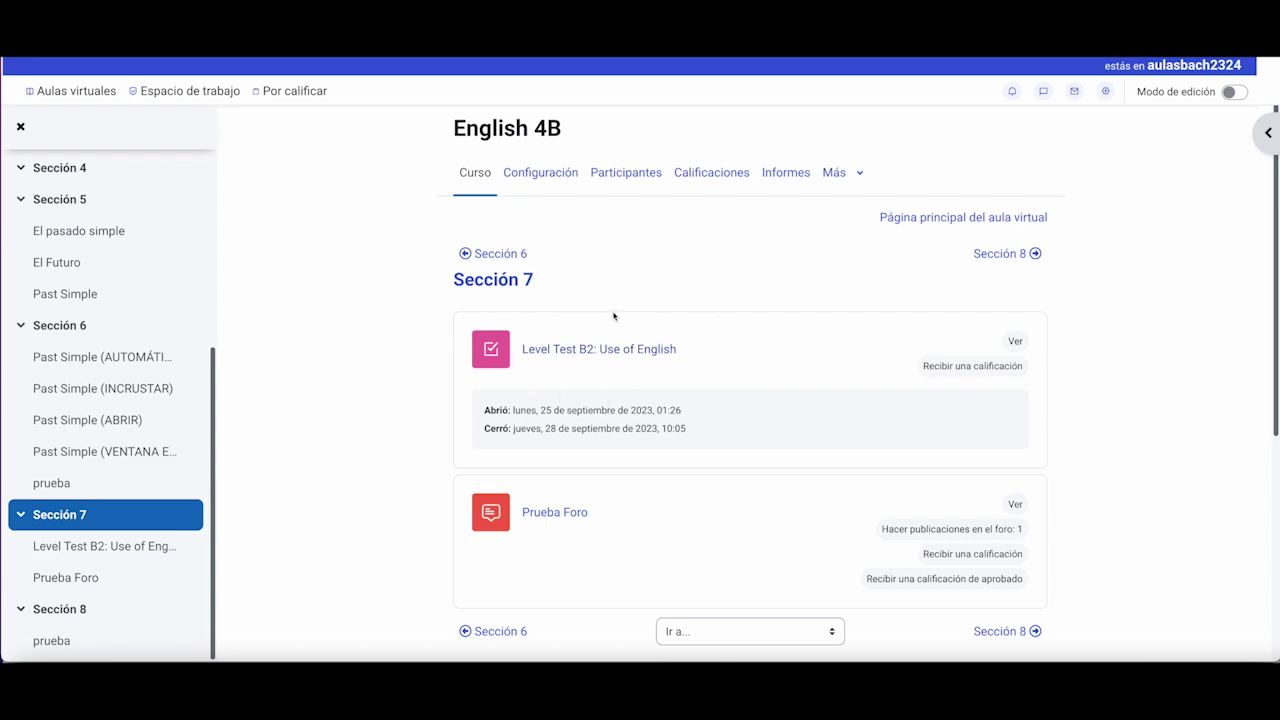
- In the Prueba Foro forum, give test student 1 a grade of 9, save it and close the grading view
click(554, 514)
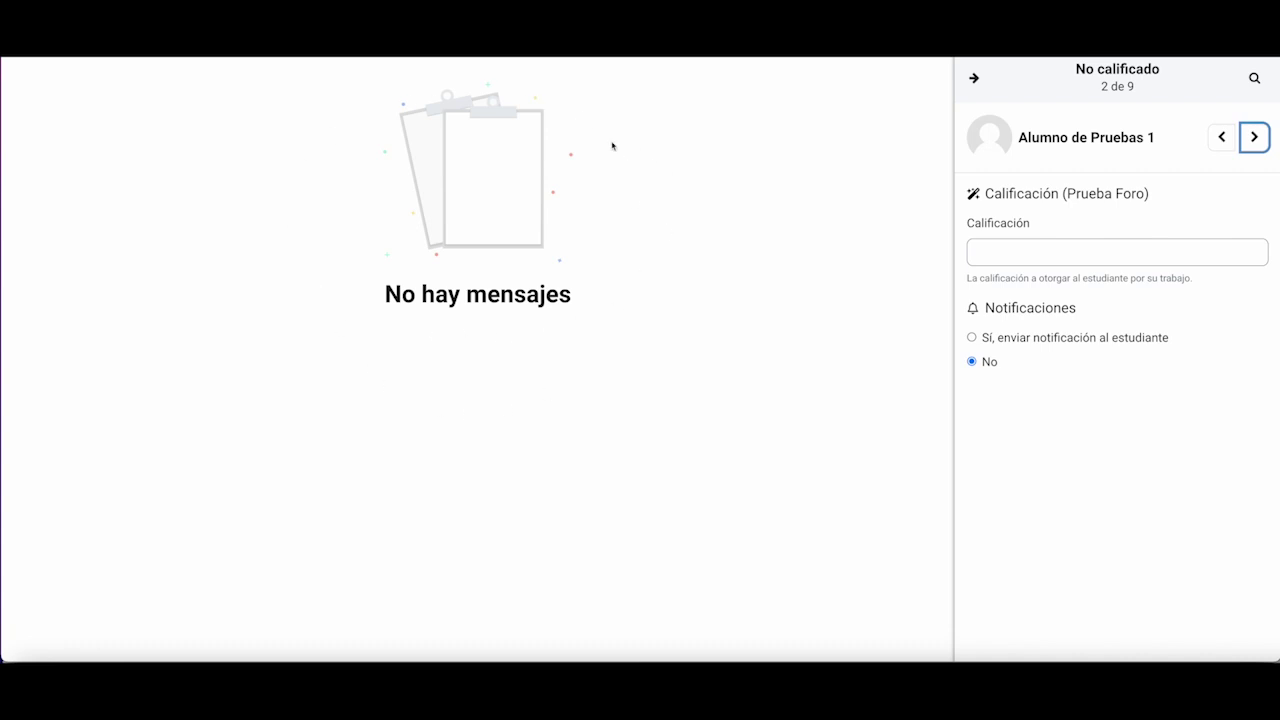
click(968, 260)
text(1)
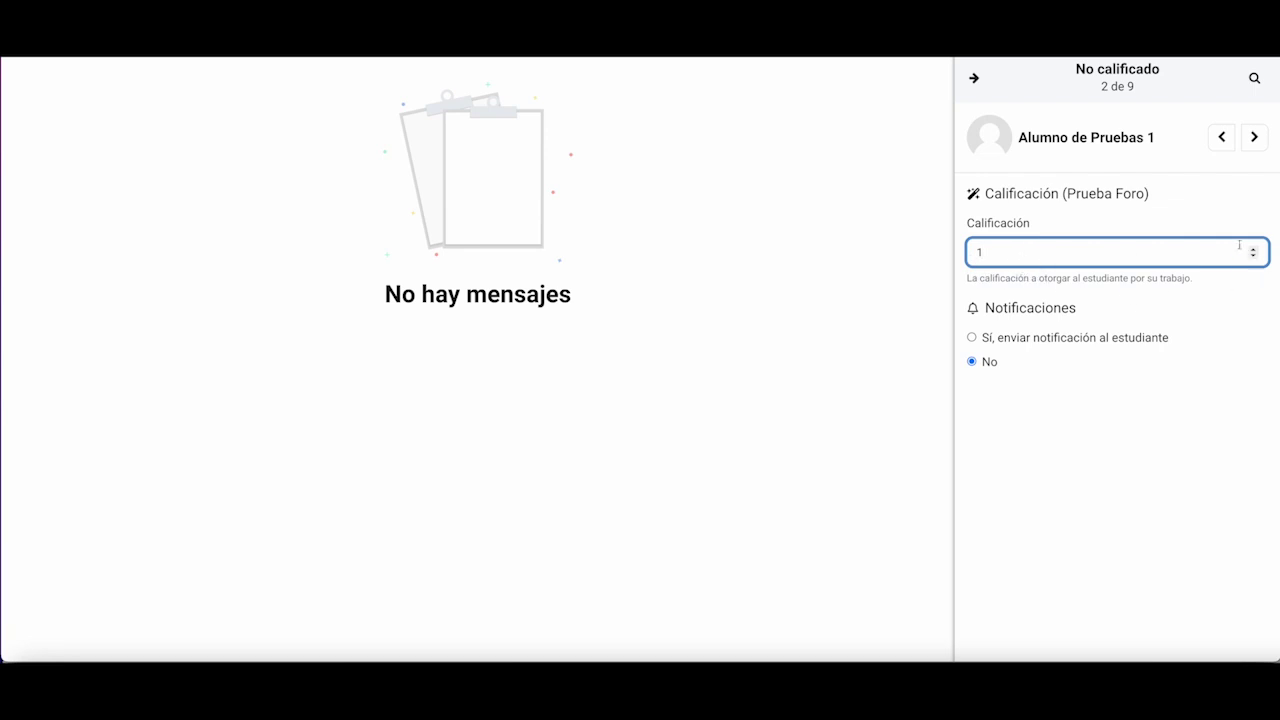
click(1253, 249)
click(1253, 249)
click(1253, 249)
click(1253, 249)
click(1253, 249)
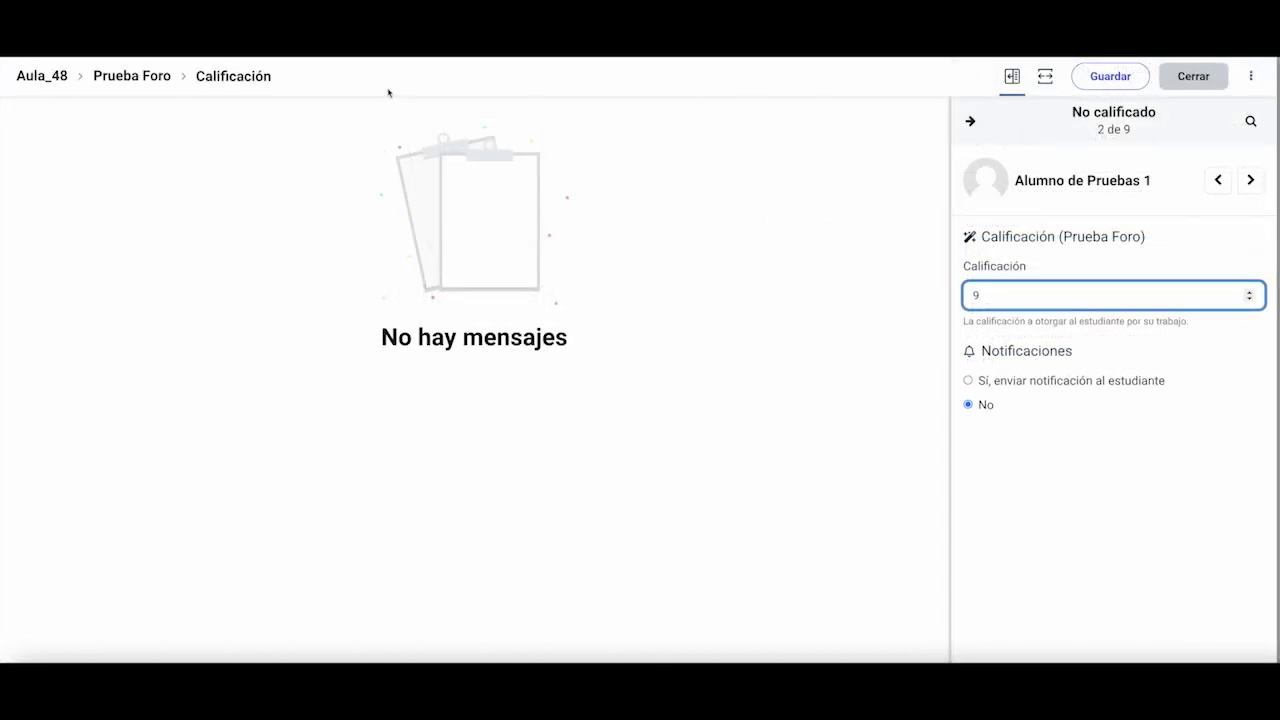
click(1104, 80)
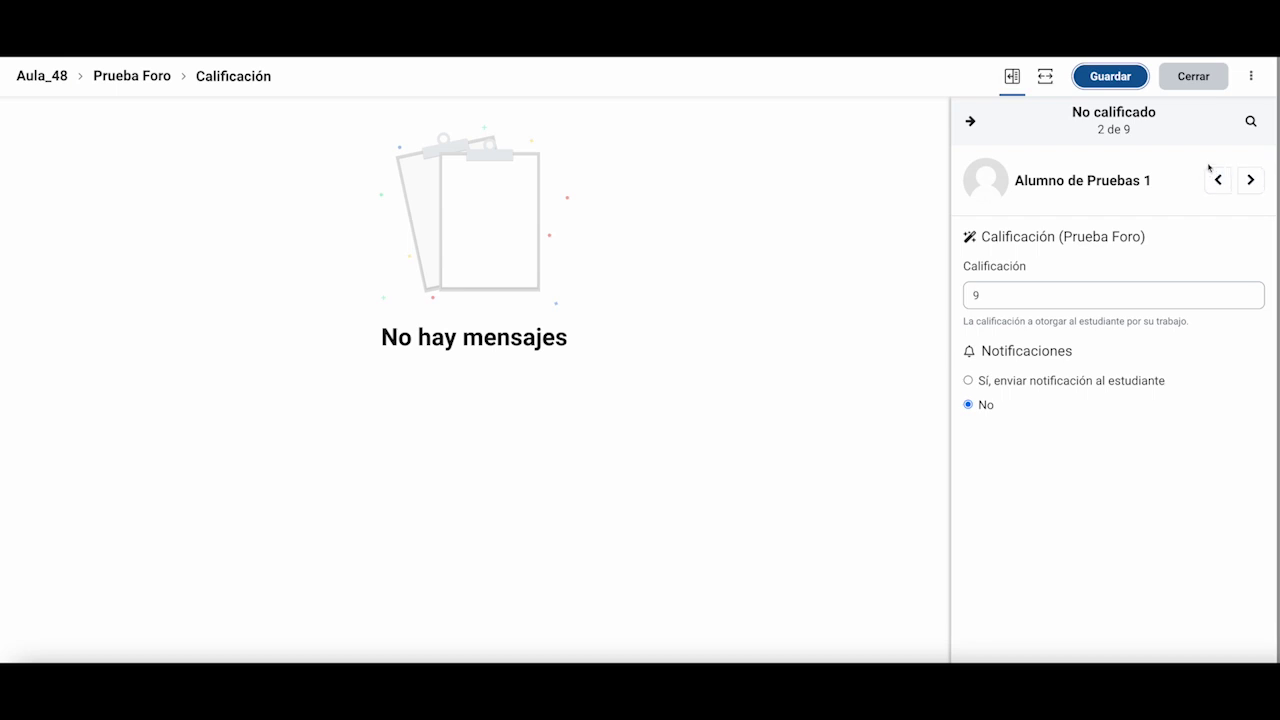
click(1196, 77)
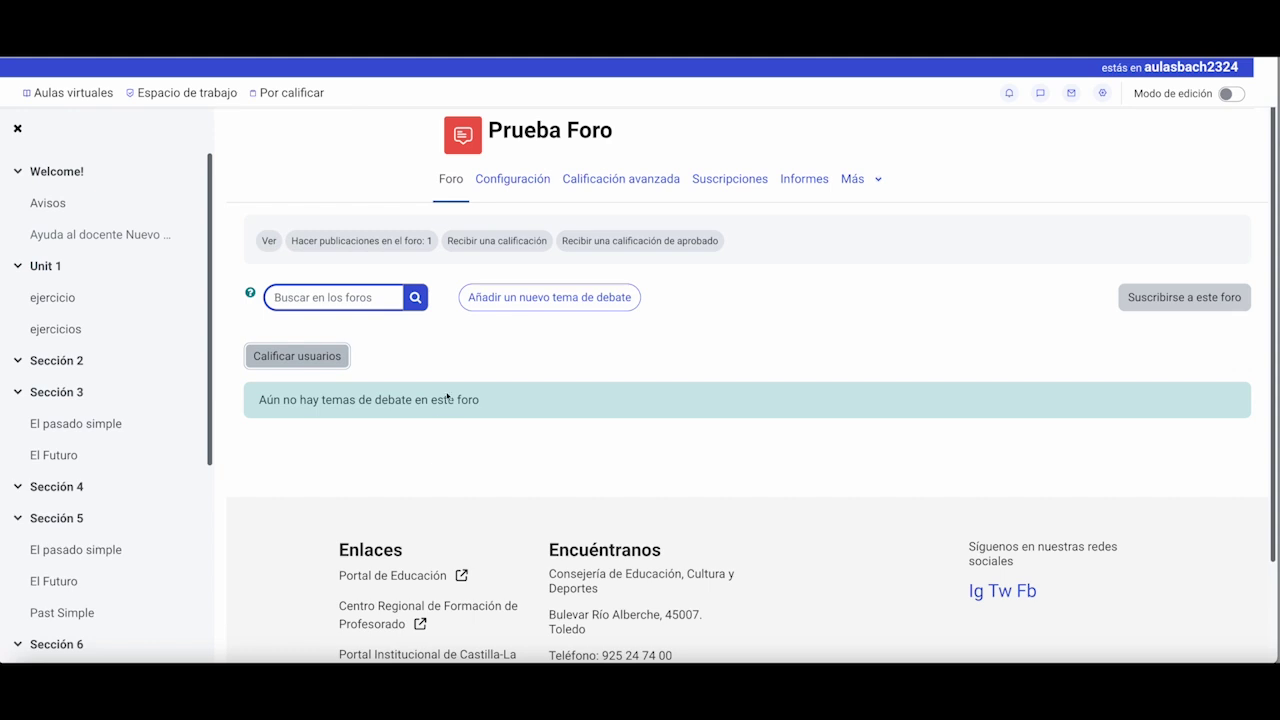
- Open the English 4B grader report and examine test student 1's activity grades and evaluation criteria across the CE1 and CE2 columns
click(60, 173)
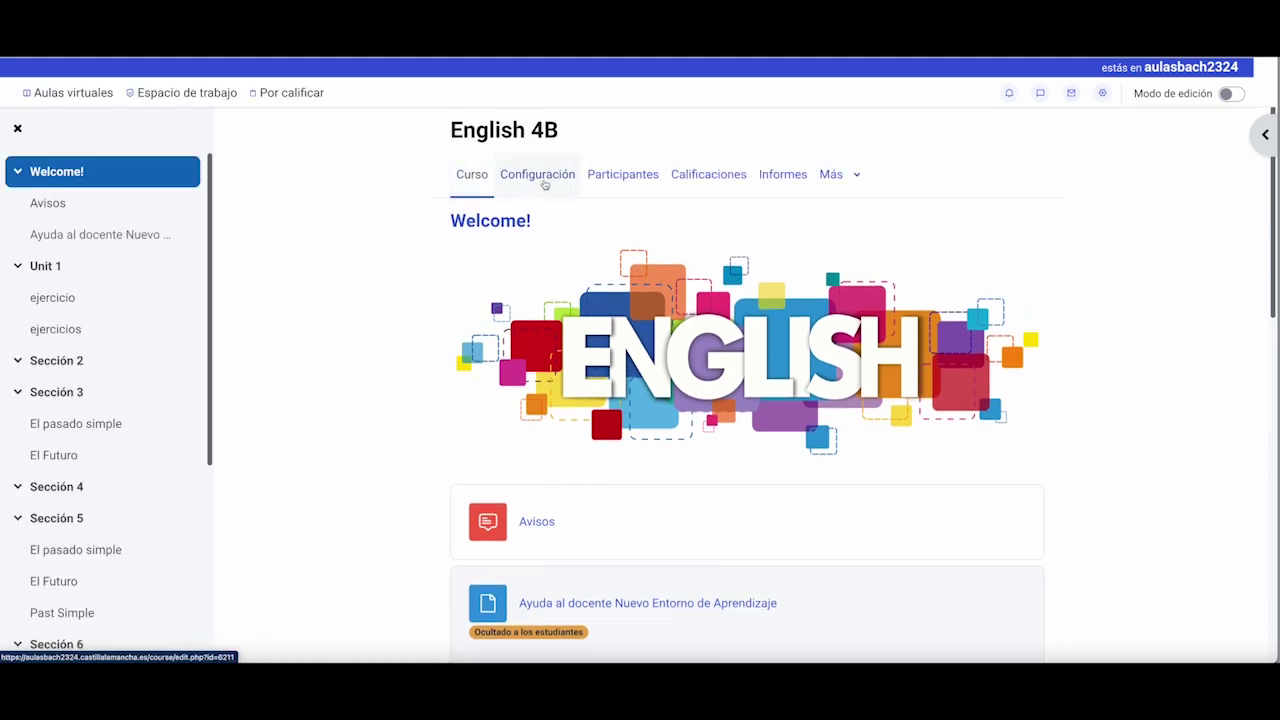
click(715, 182)
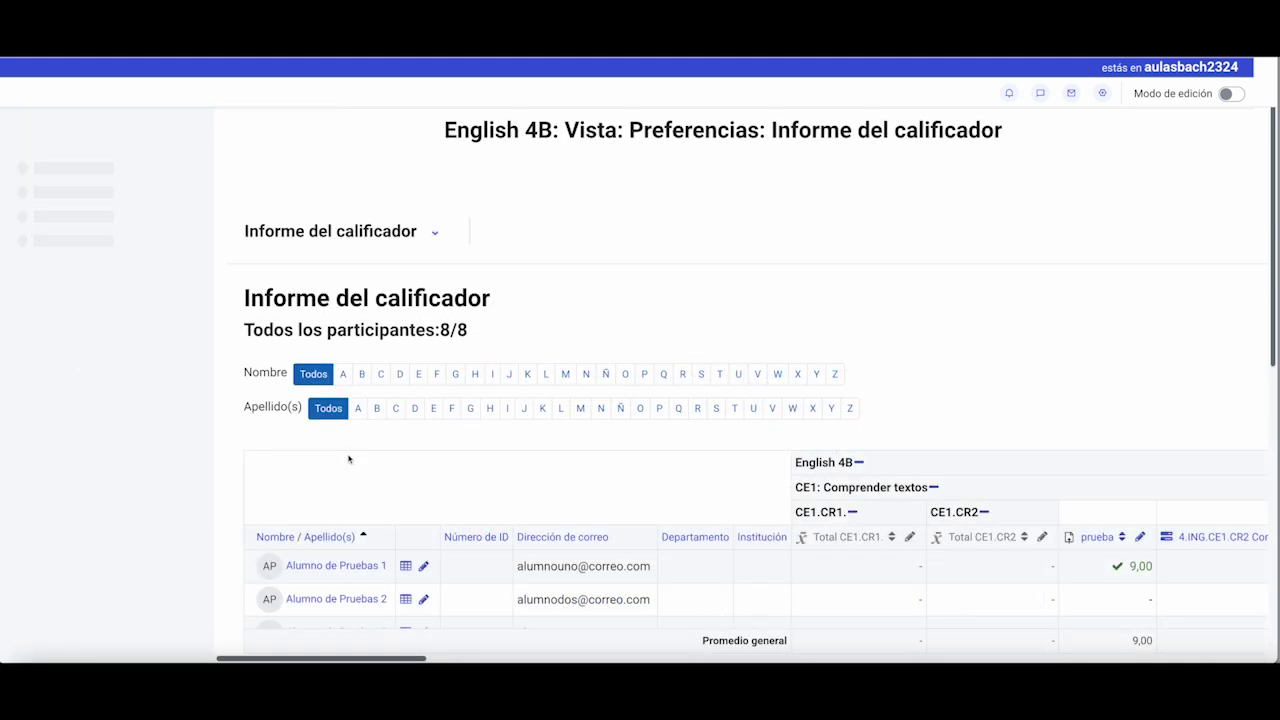
scroll(348, 459, down, 1)
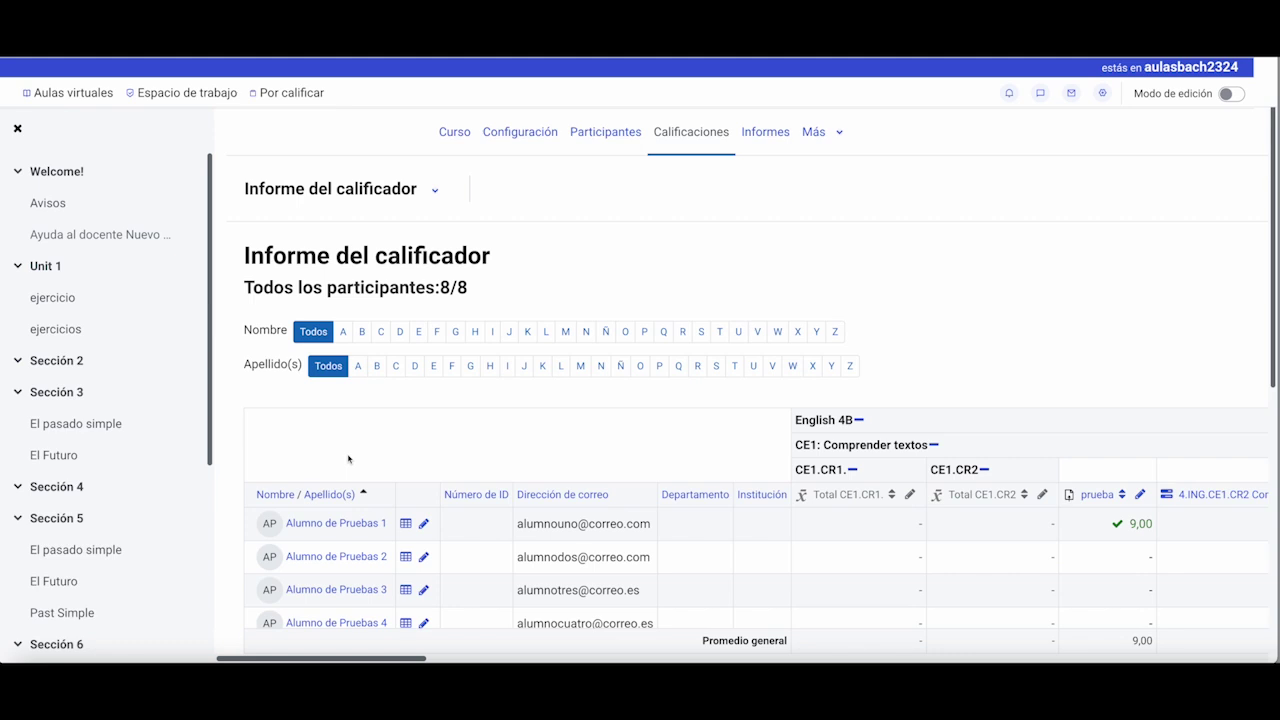
scroll(348, 459, right, 3)
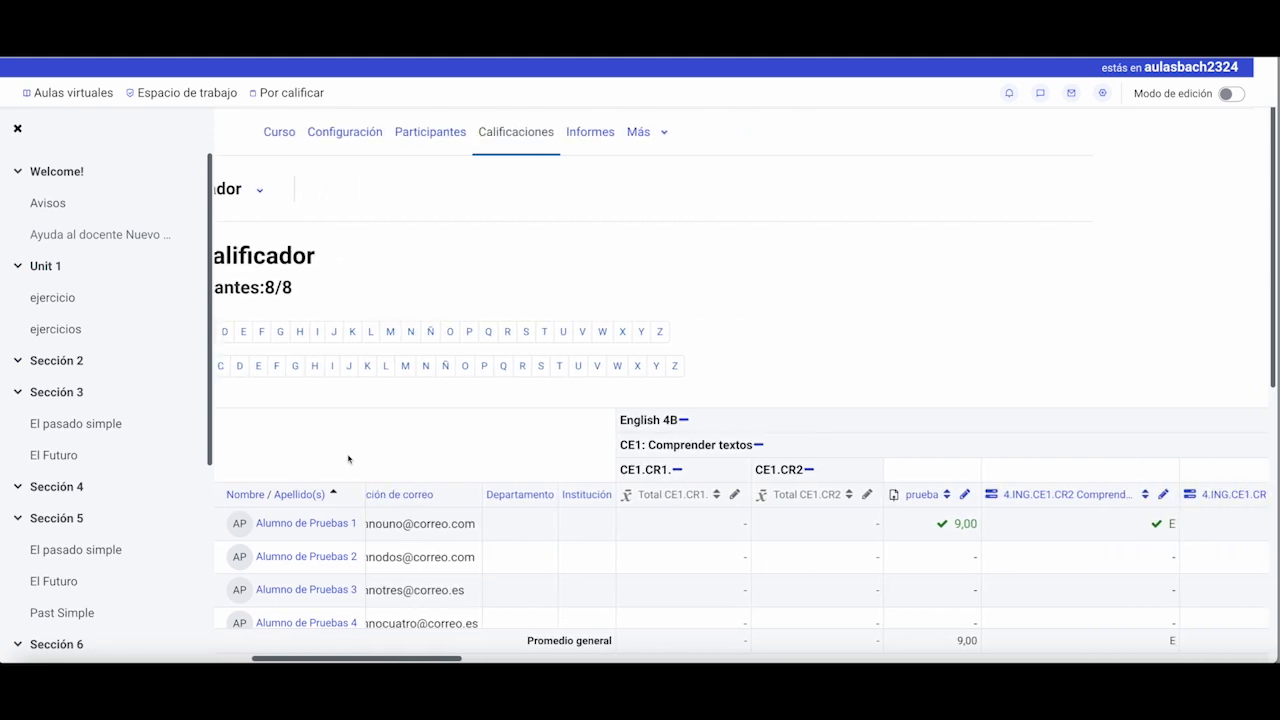
scroll(348, 459, left, 3)
scroll(348, 459, left, 1)
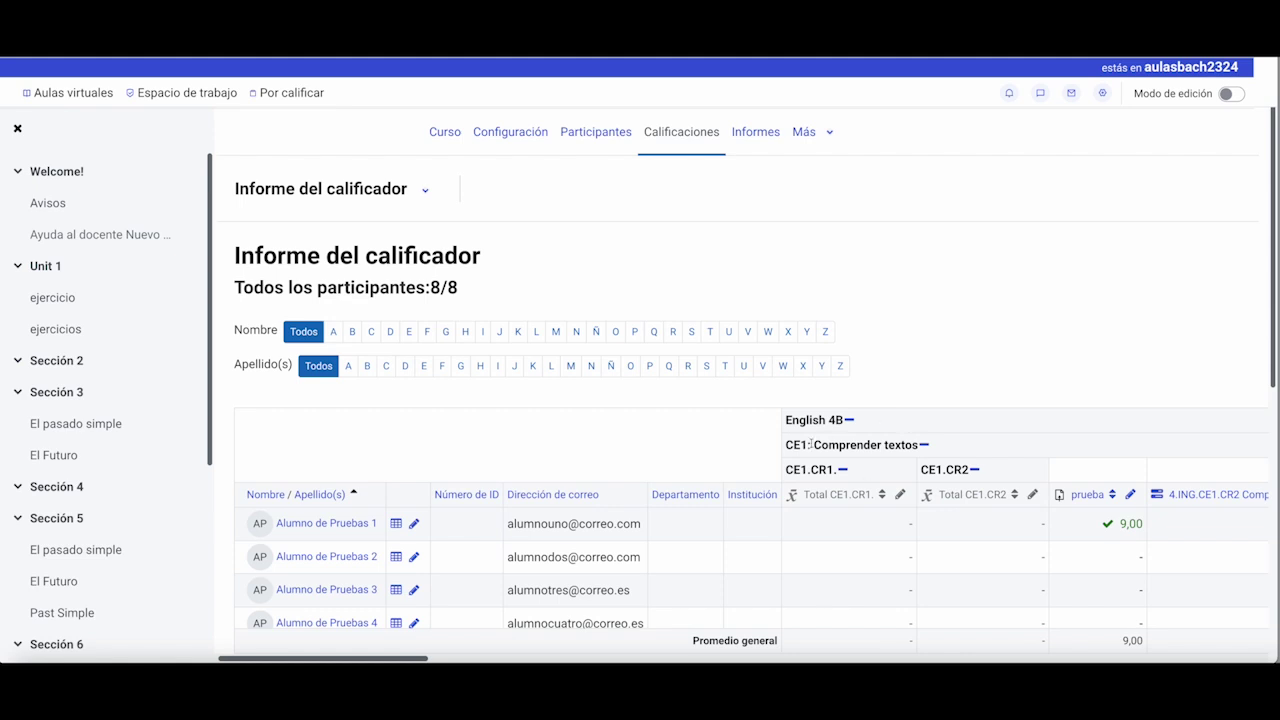
scroll(544, 459, right, 12)
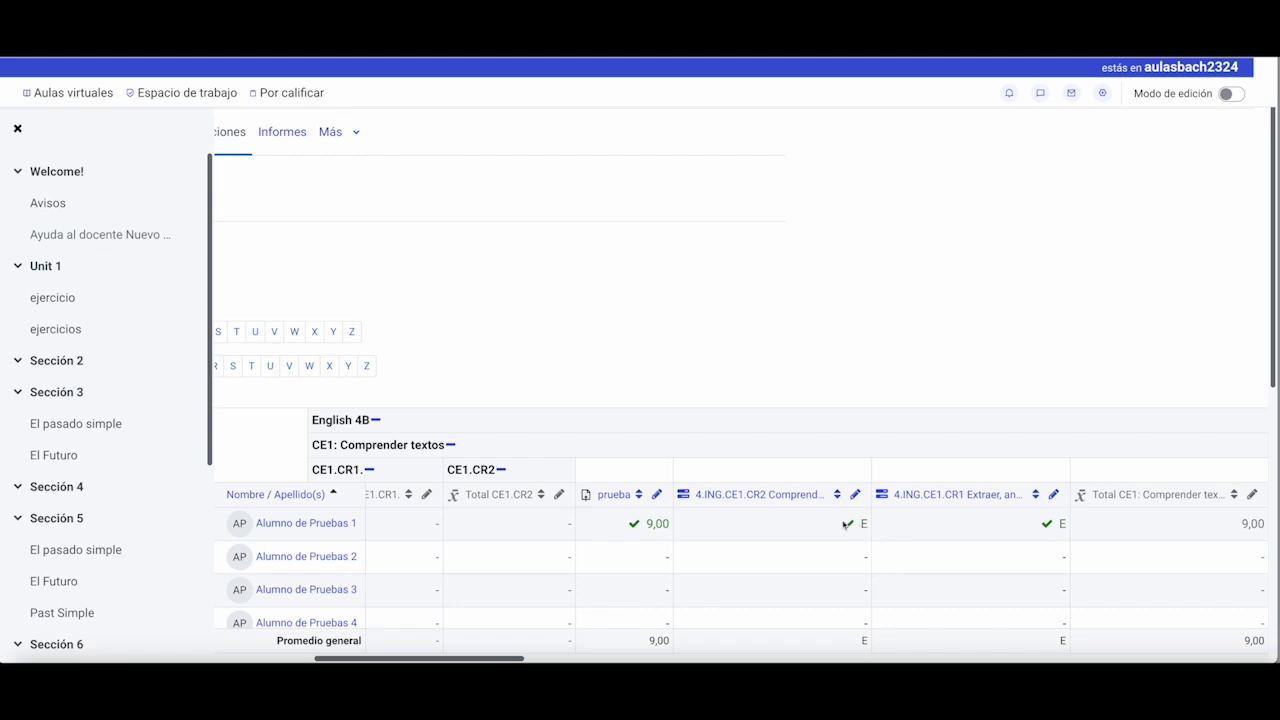
scroll(845, 524, right, 5)
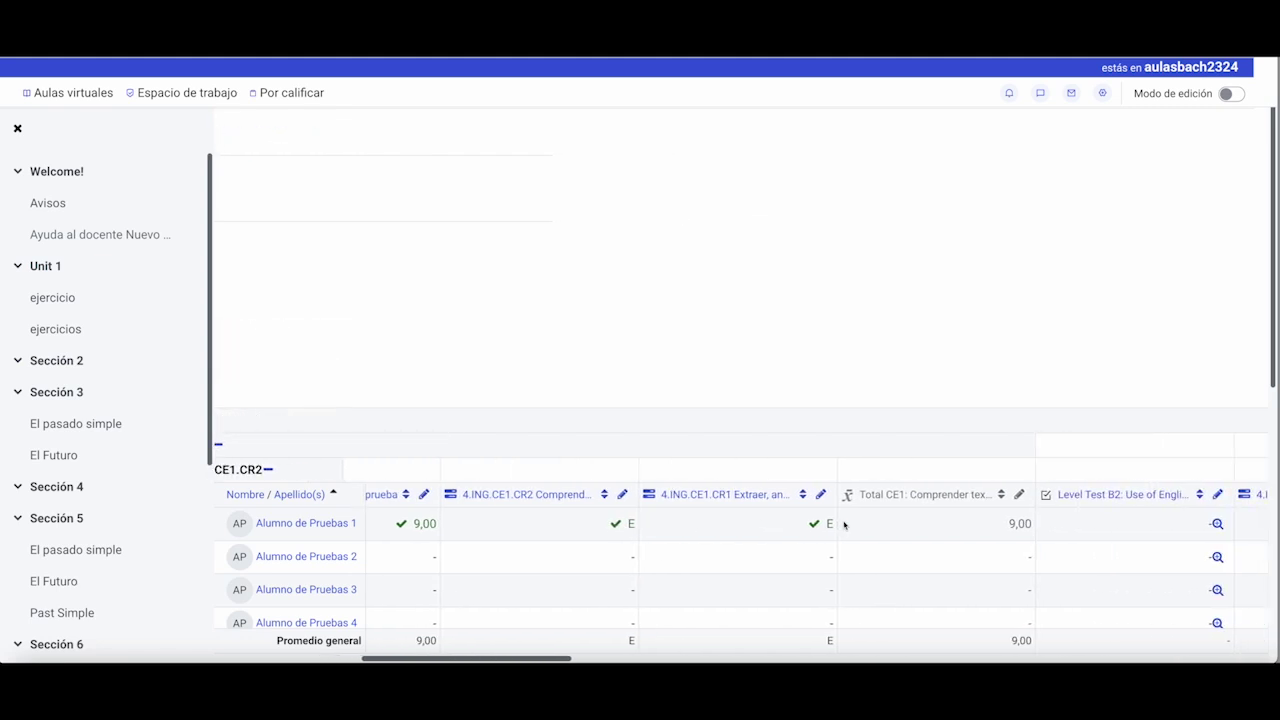
scroll(915, 527, right, 7)
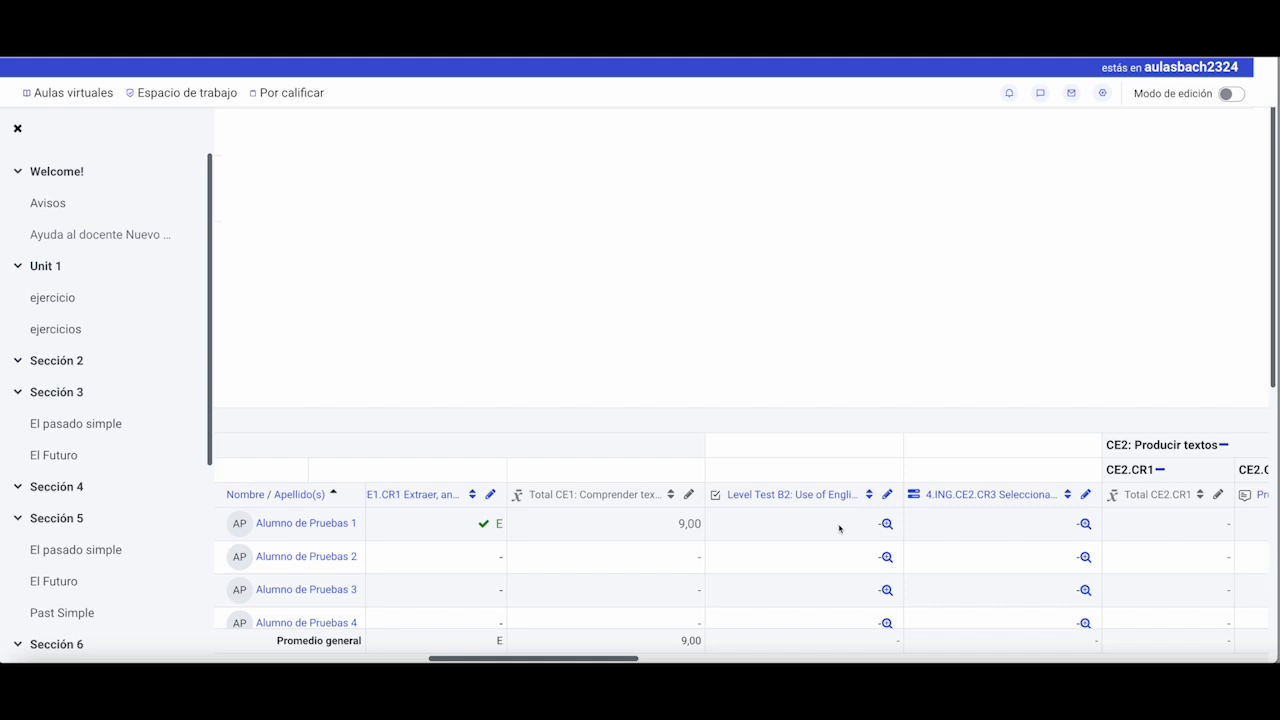
scroll(839, 528, right, 1)
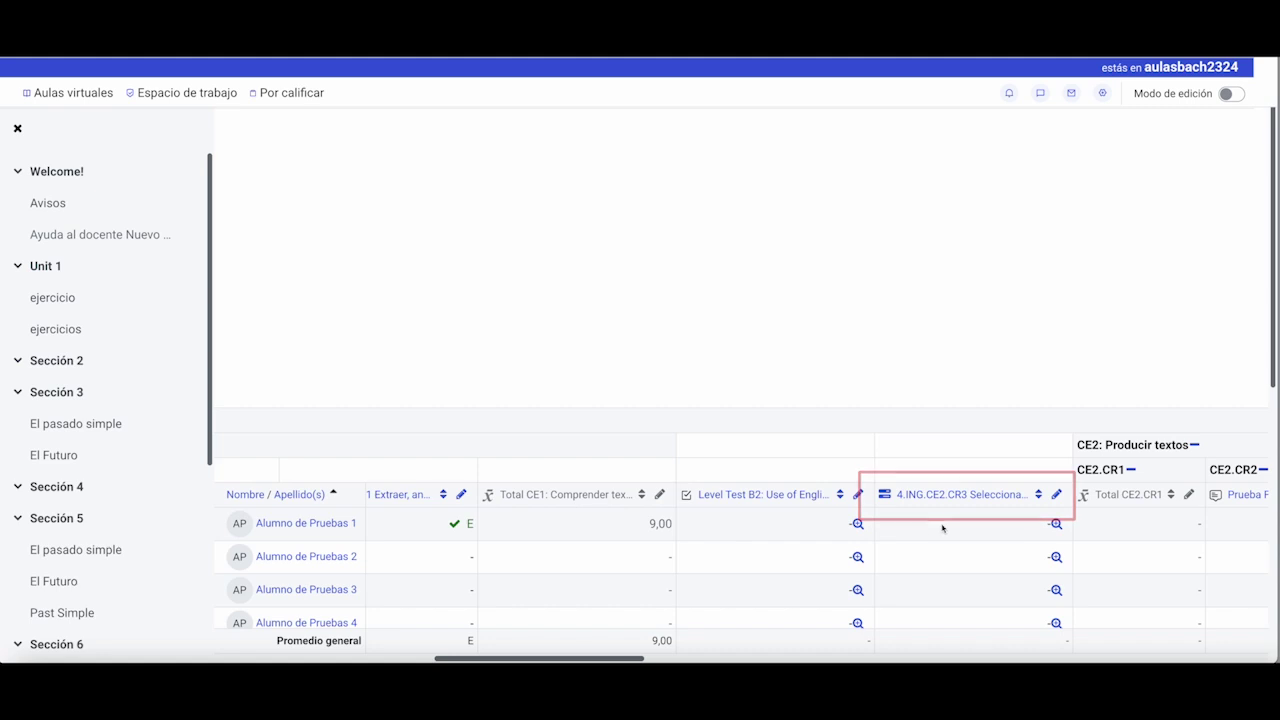
- Enable edit mode in the grader report and view the rating options for test student 1's 4.ING.CE2.CR3 criterion without choosing one
click(1232, 94)
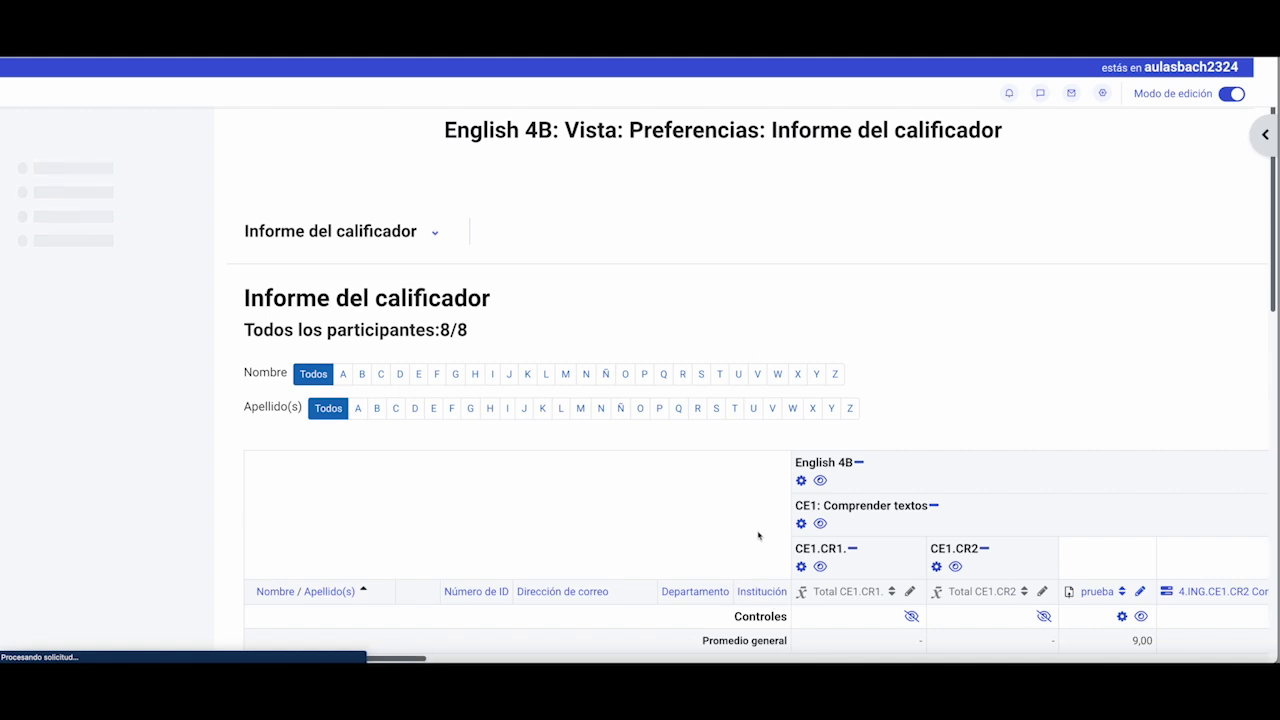
scroll(758, 534, down, 1)
scroll(758, 536, down, 1)
scroll(760, 537, right, 4)
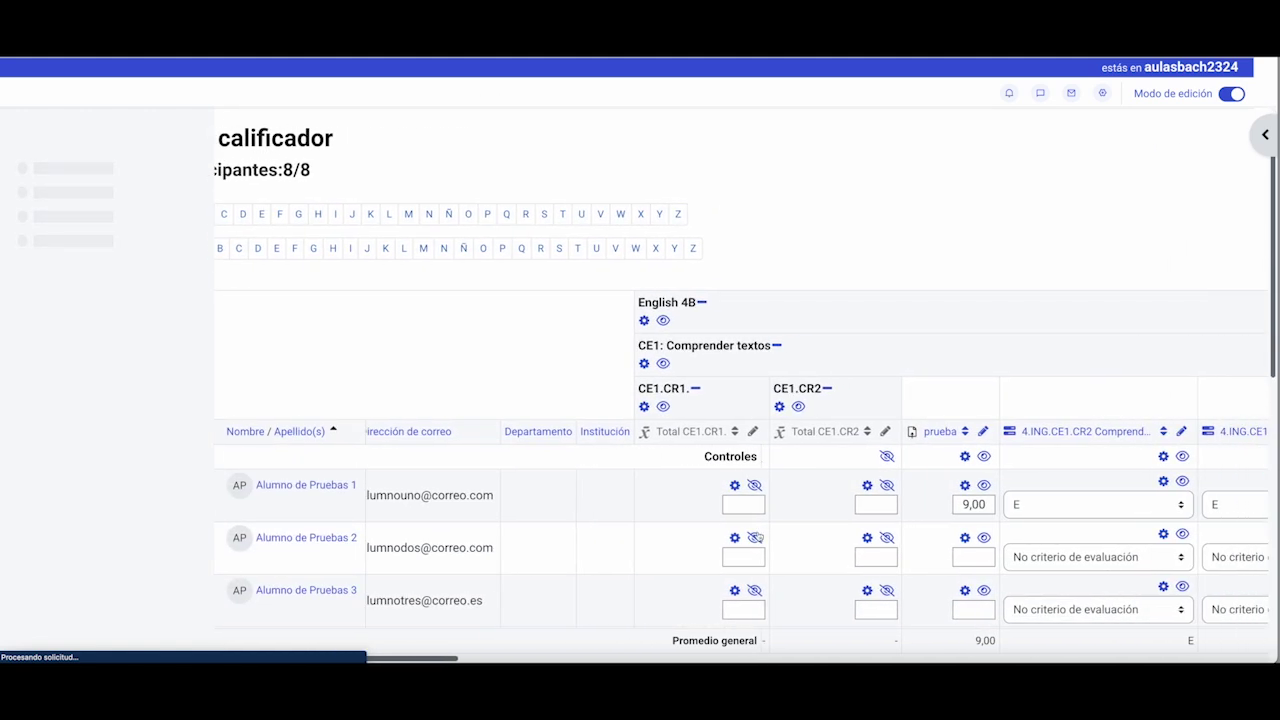
scroll(760, 537, right, 3)
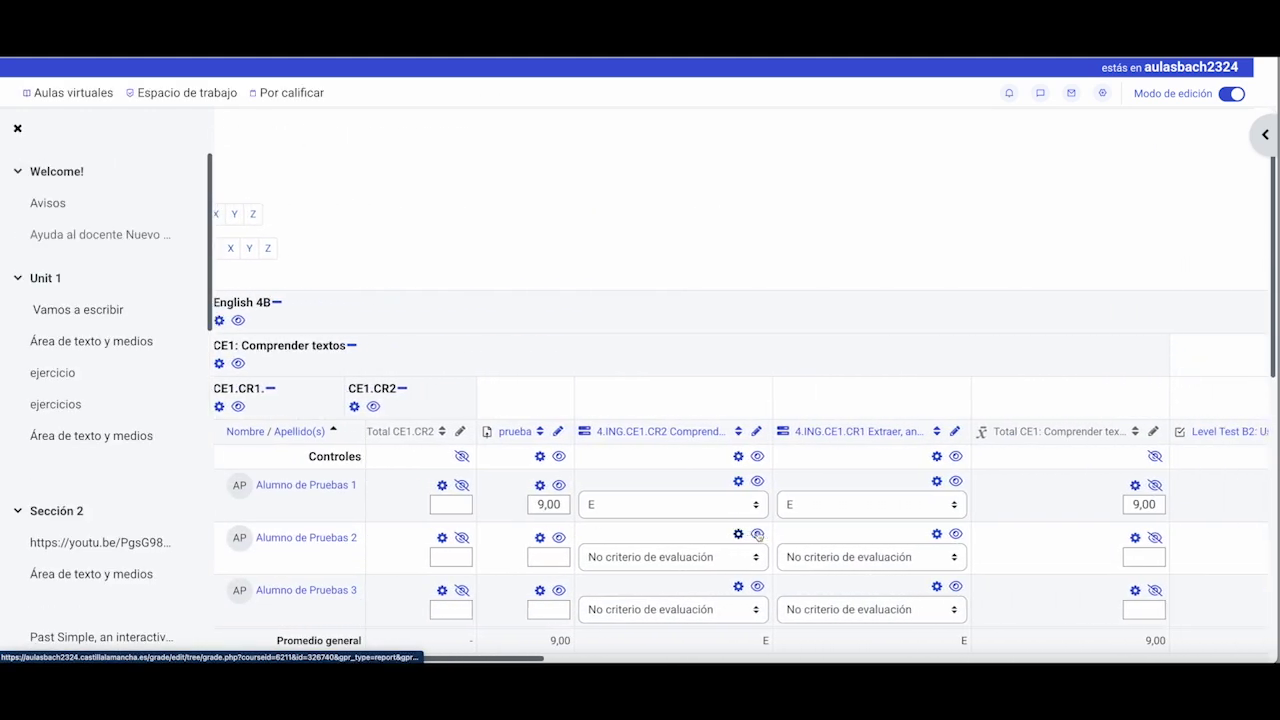
scroll(758, 535, right, 7)
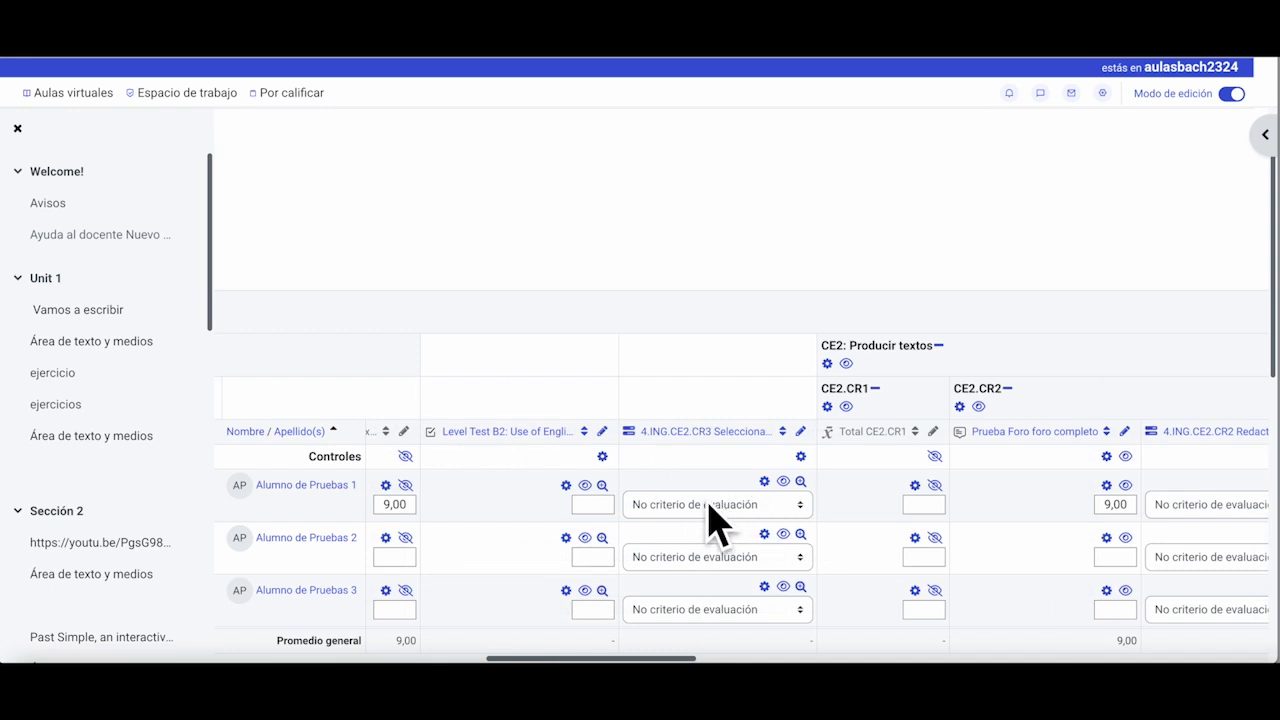
click(803, 508)
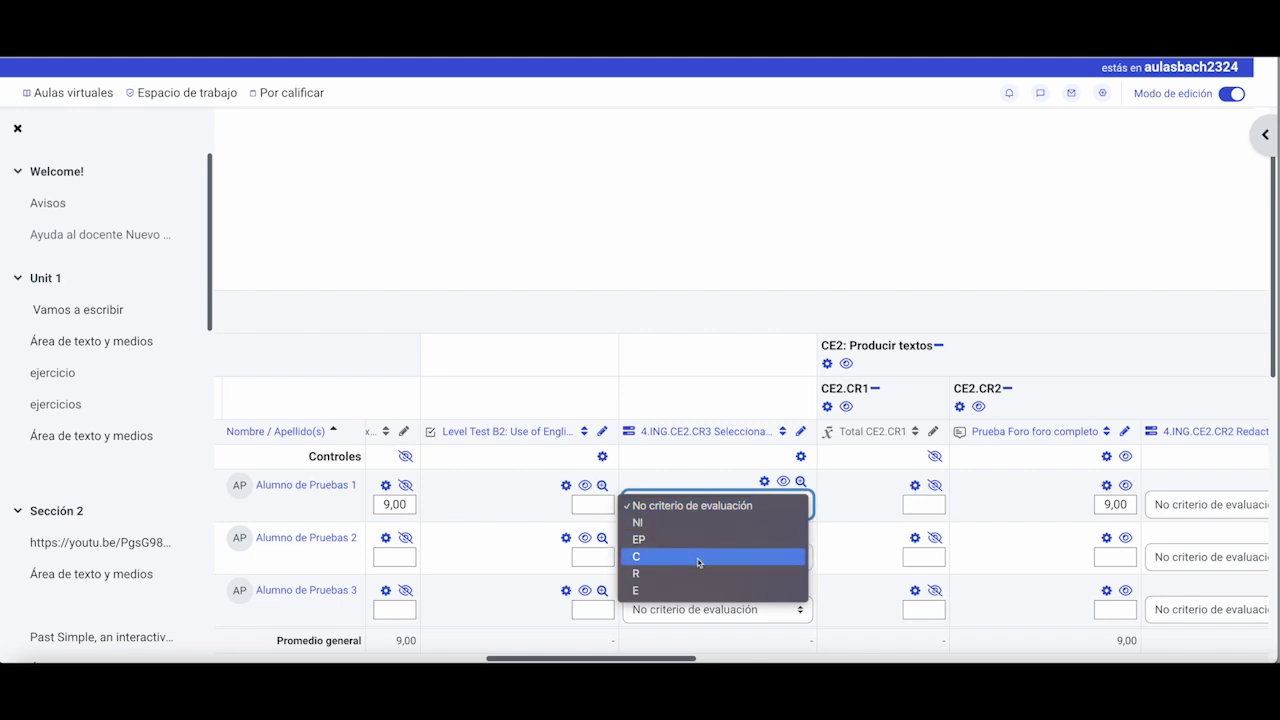
click(843, 538)
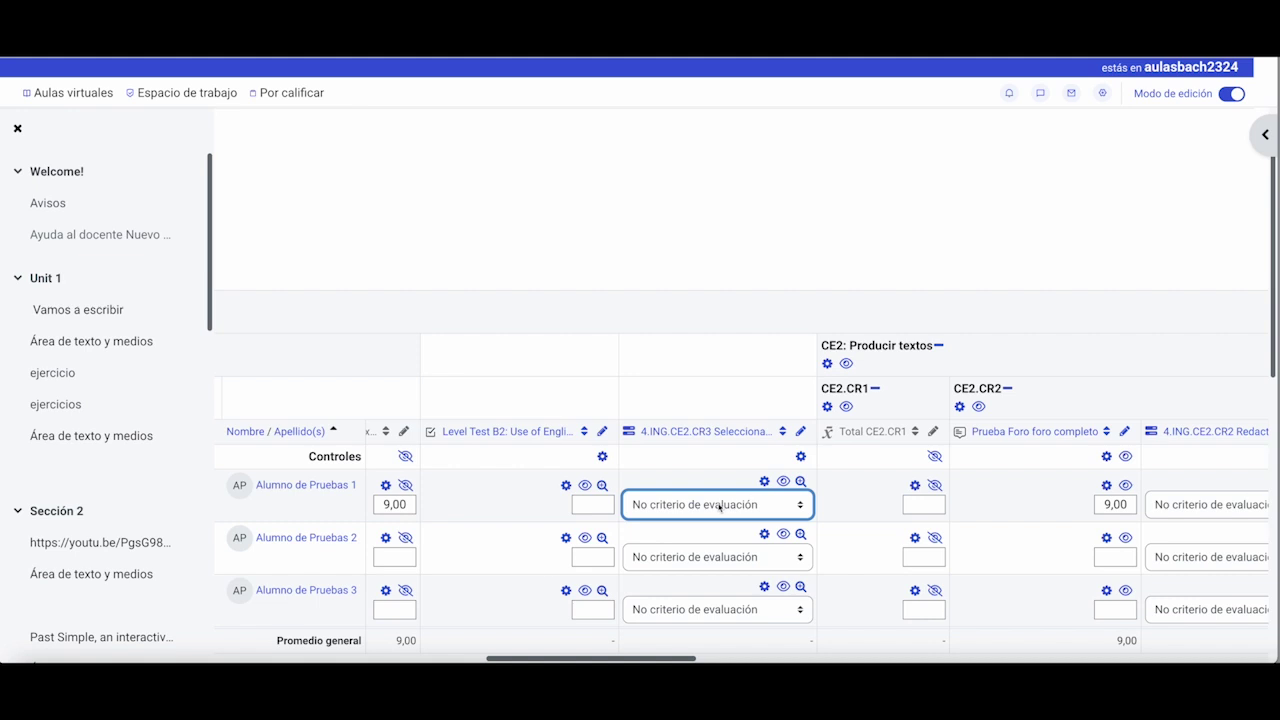
- Set test student 1's rating for the 4.ING.CE2.CR2 criterion beside the Prueba Foro grade to E
scroll(718, 507, right, 5)
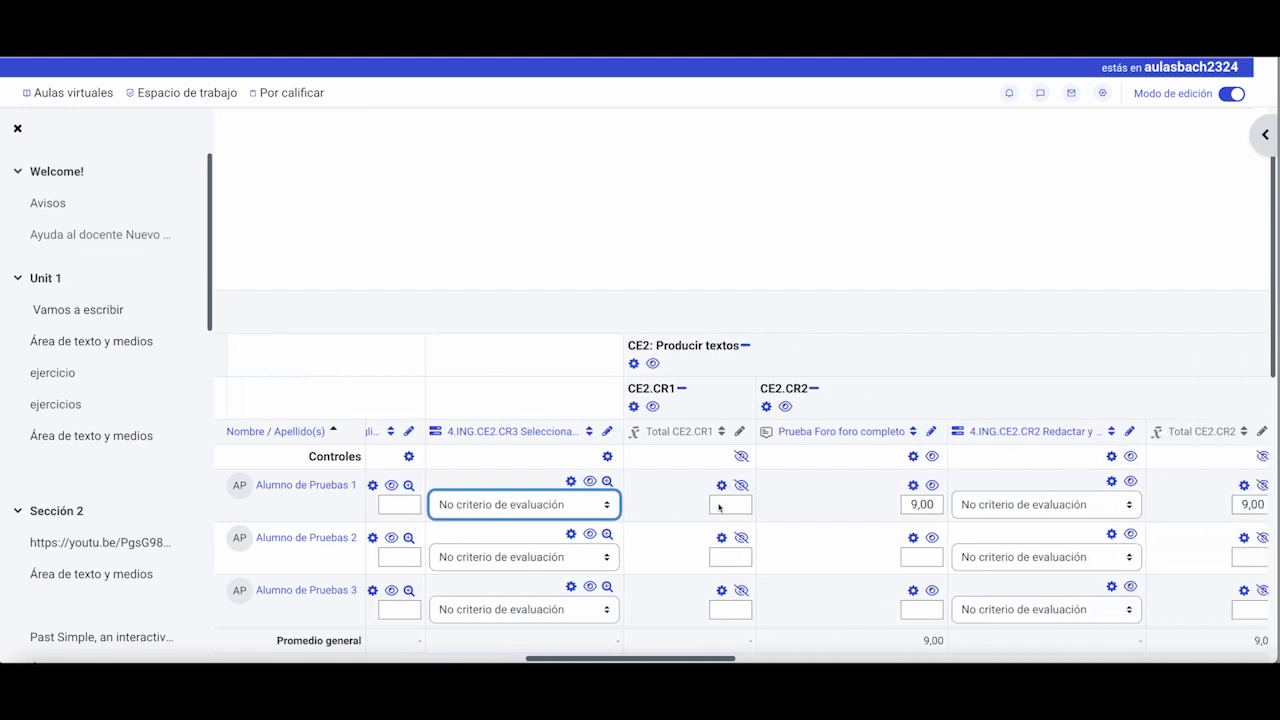
scroll(718, 507, right, 1)
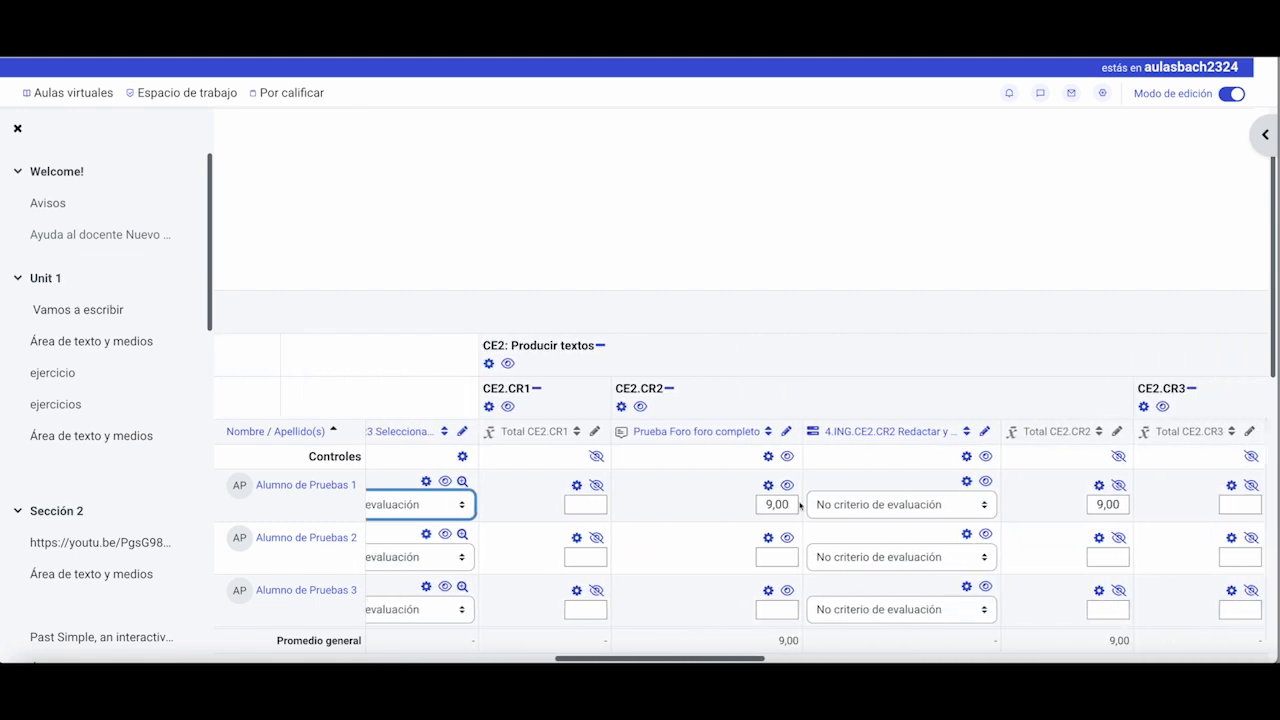
click(915, 507)
click(864, 590)
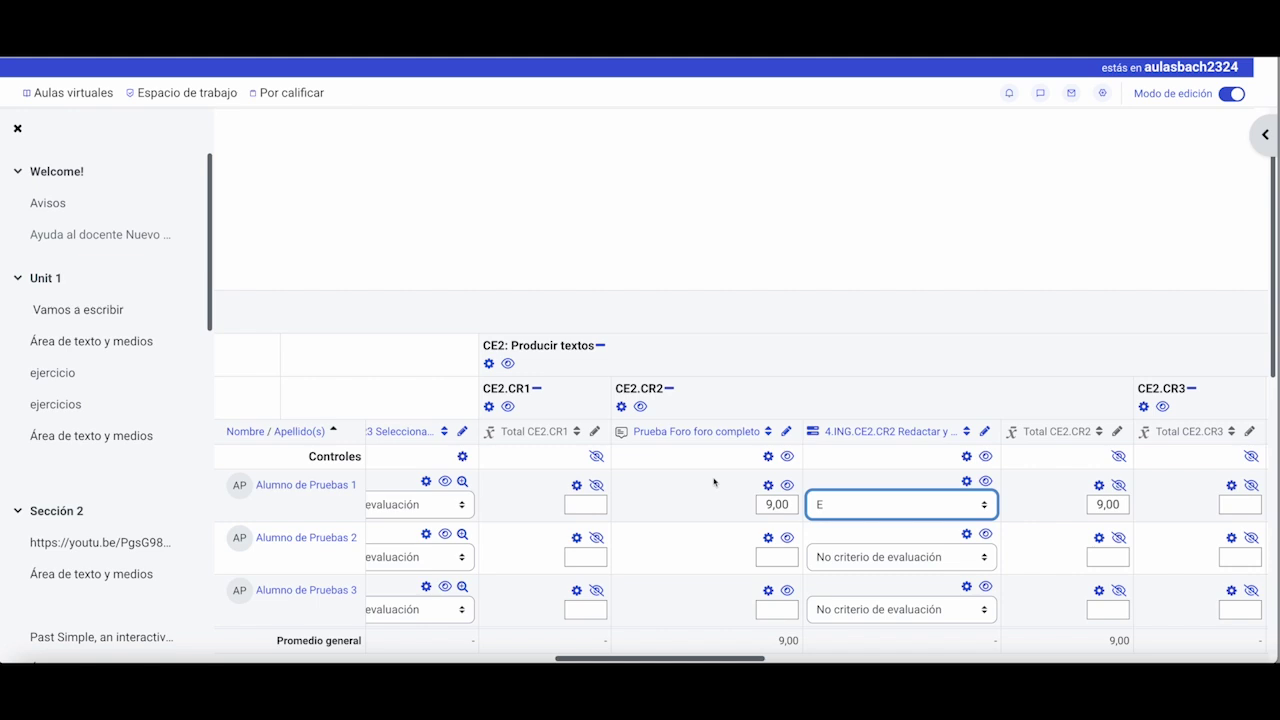
- Hide the course index and save the changes made in the grader report
scroll(714, 482, down, 2)
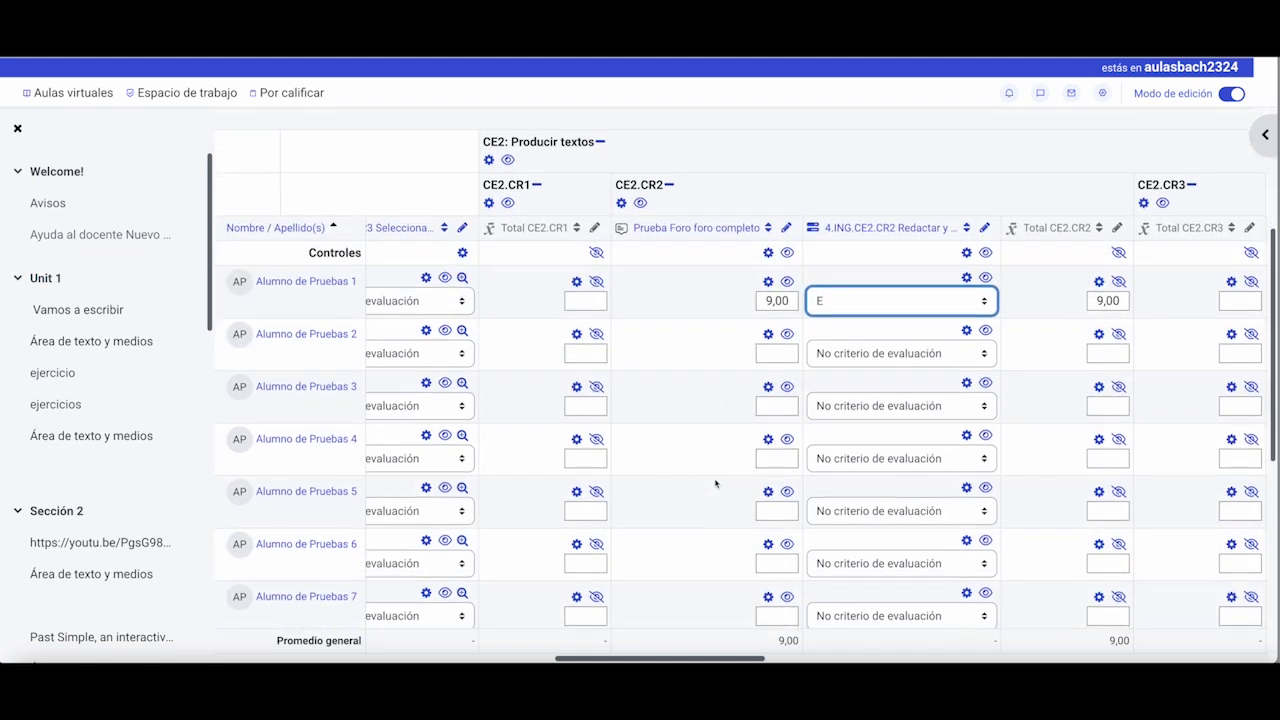
click(16, 131)
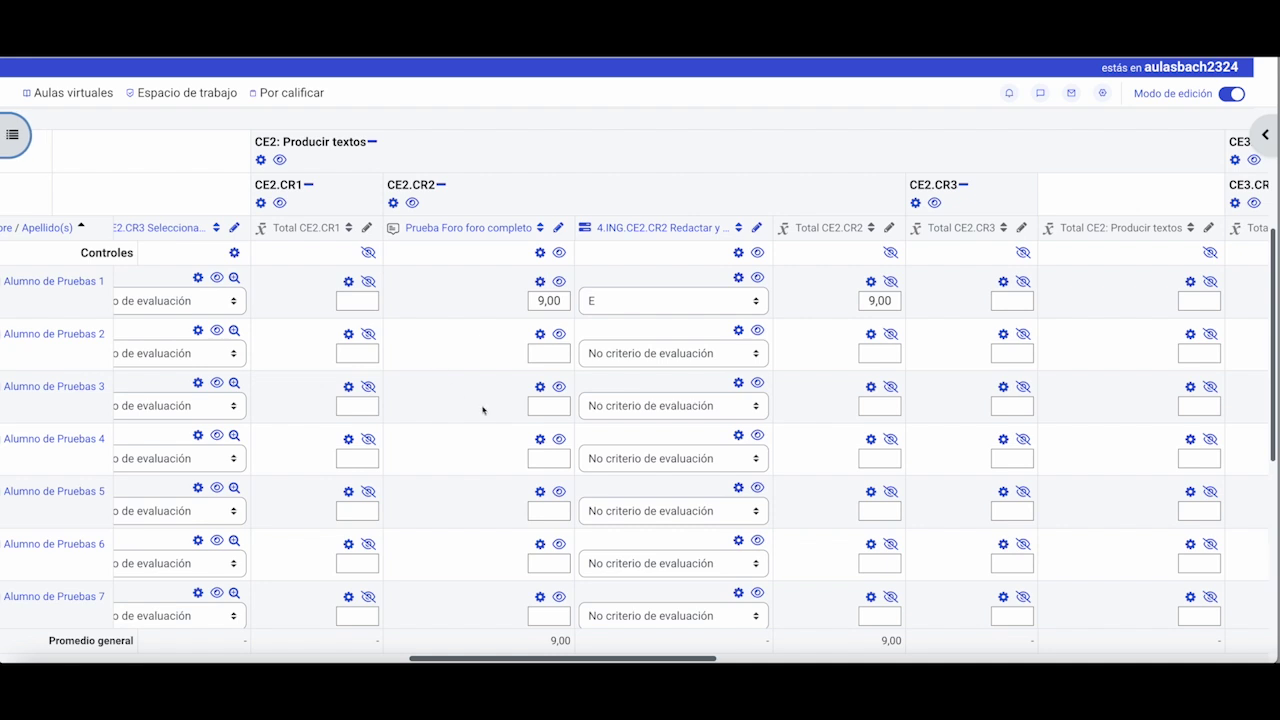
scroll(483, 408, left, 10)
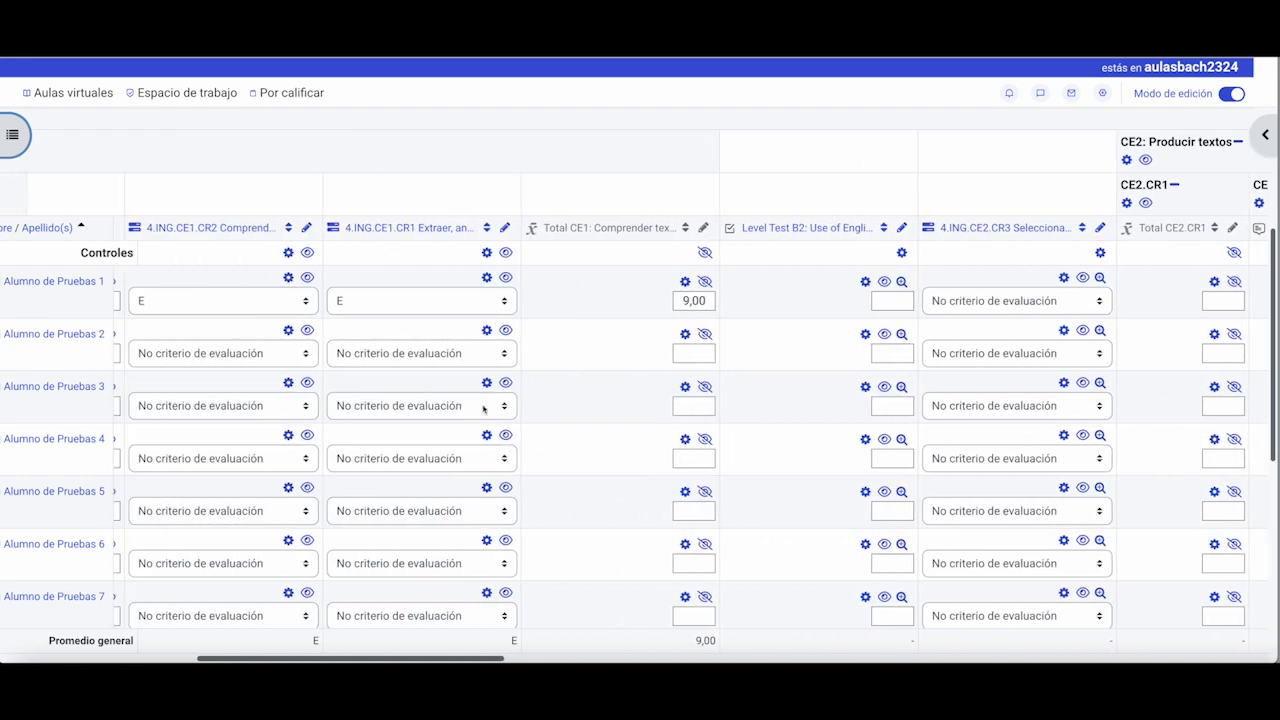
scroll(483, 408, left, 8)
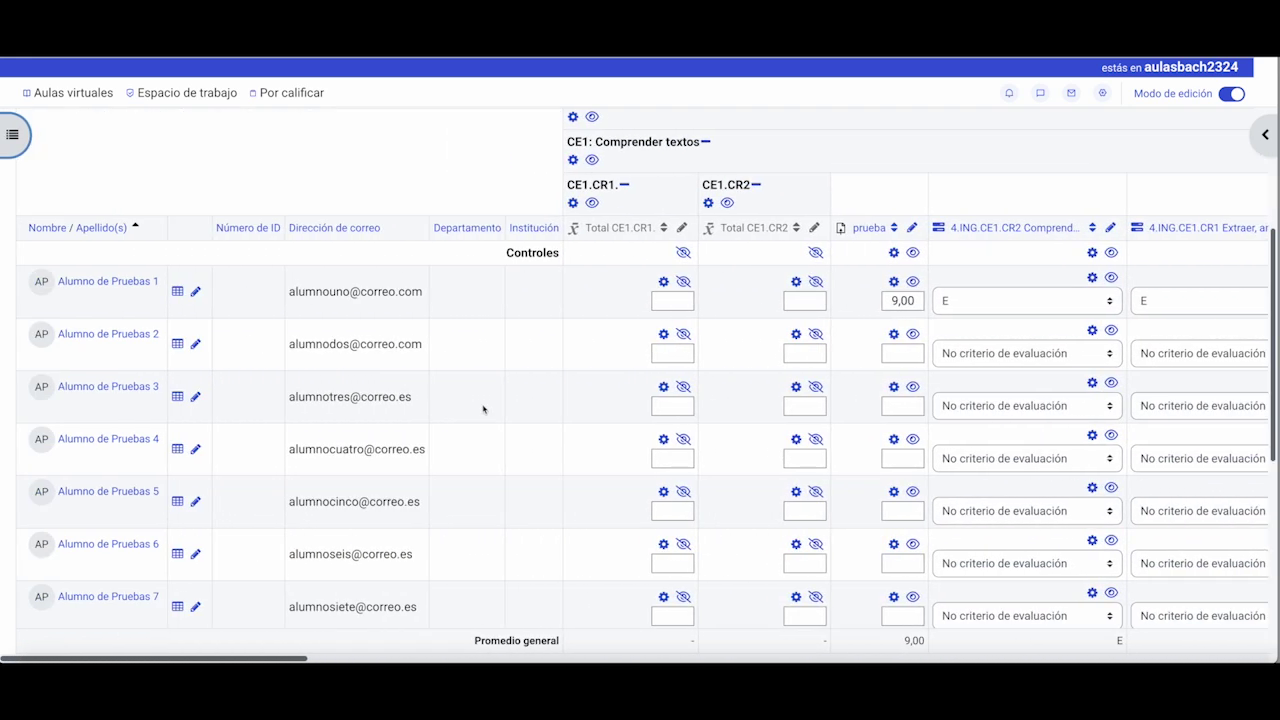
scroll(318, 385, down, 5)
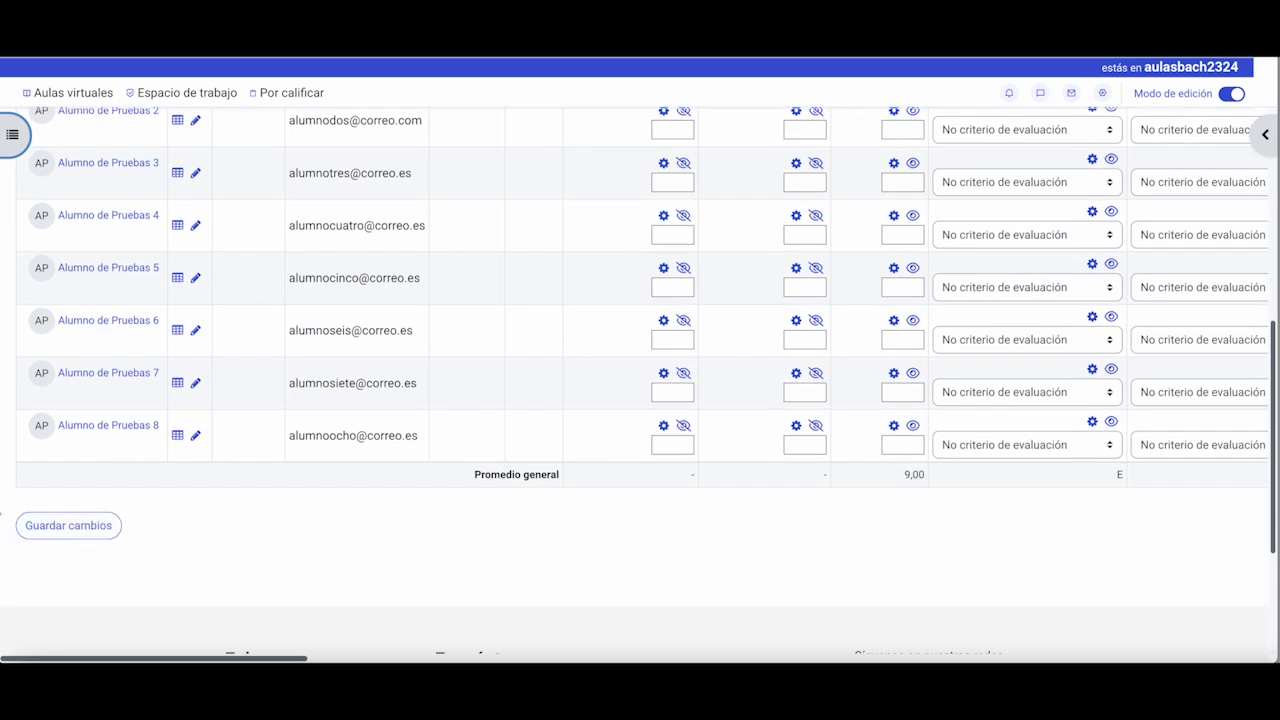
click(112, 533)
click(68, 537)
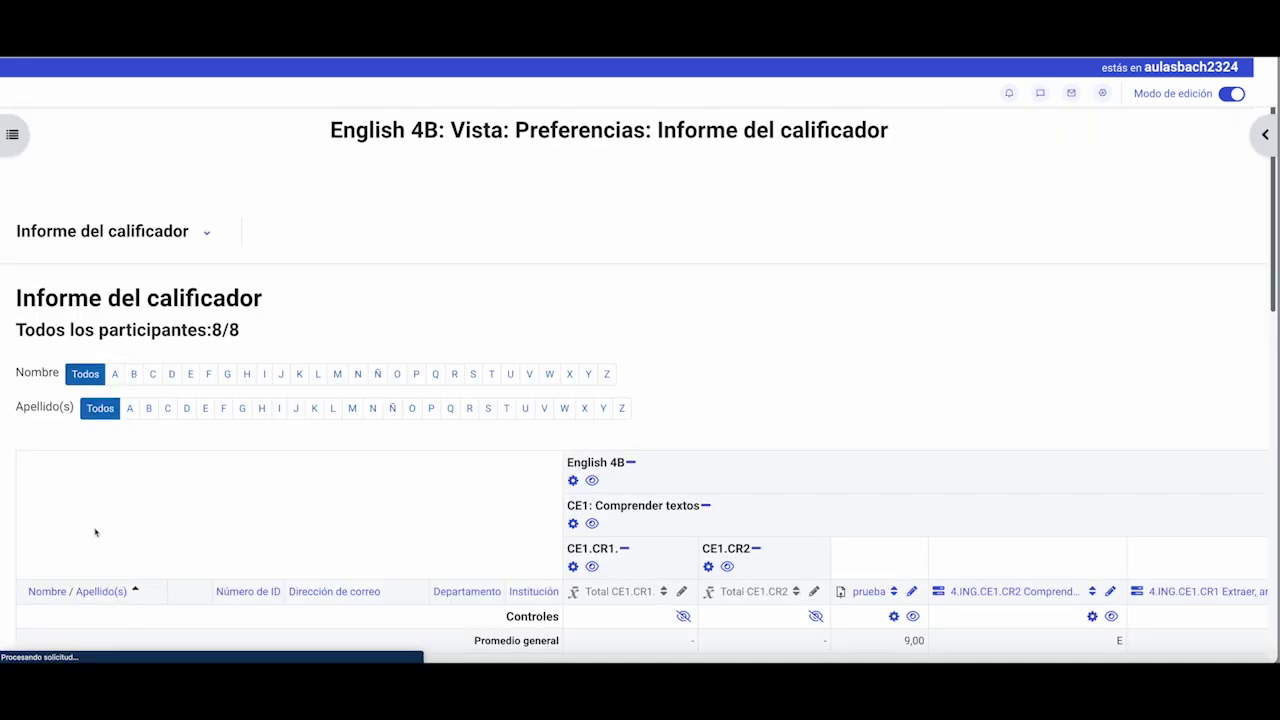
- Turn off edit mode and review test student 1's saved grades and criteria ratings in the grader report
scroll(105, 533, right, 5)
scroll(105, 533, down, 1)
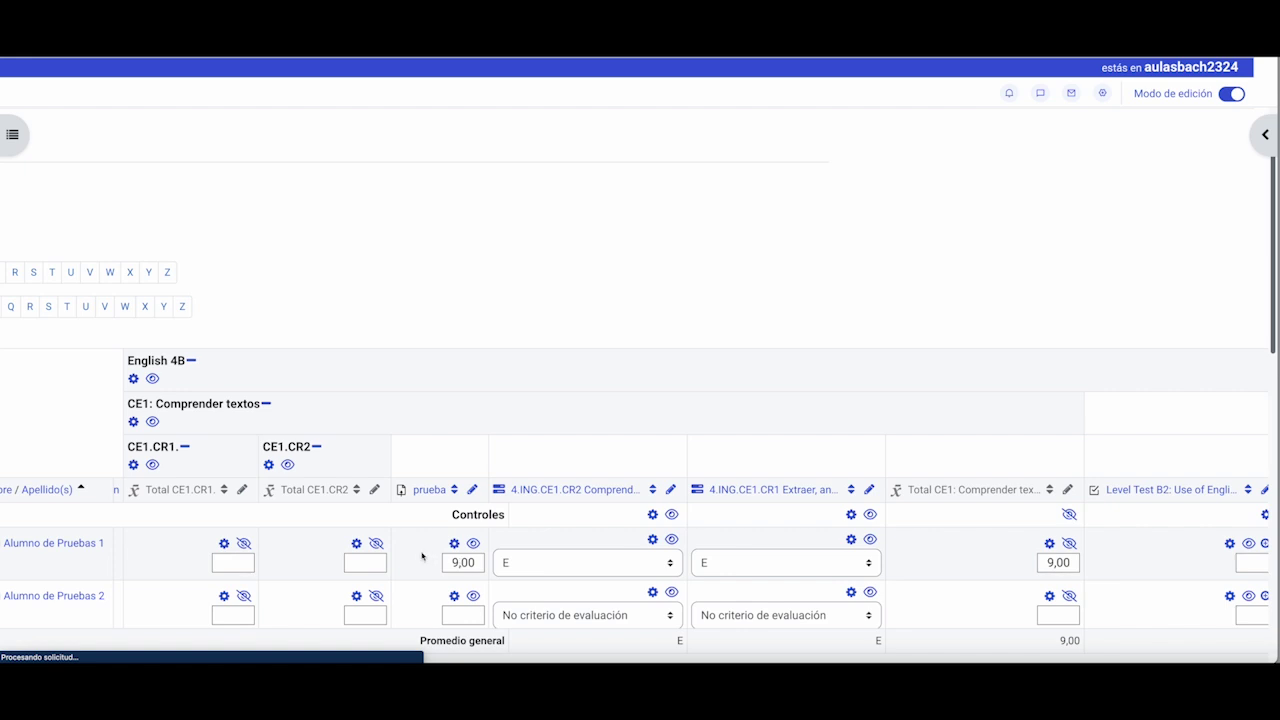
click(1231, 93)
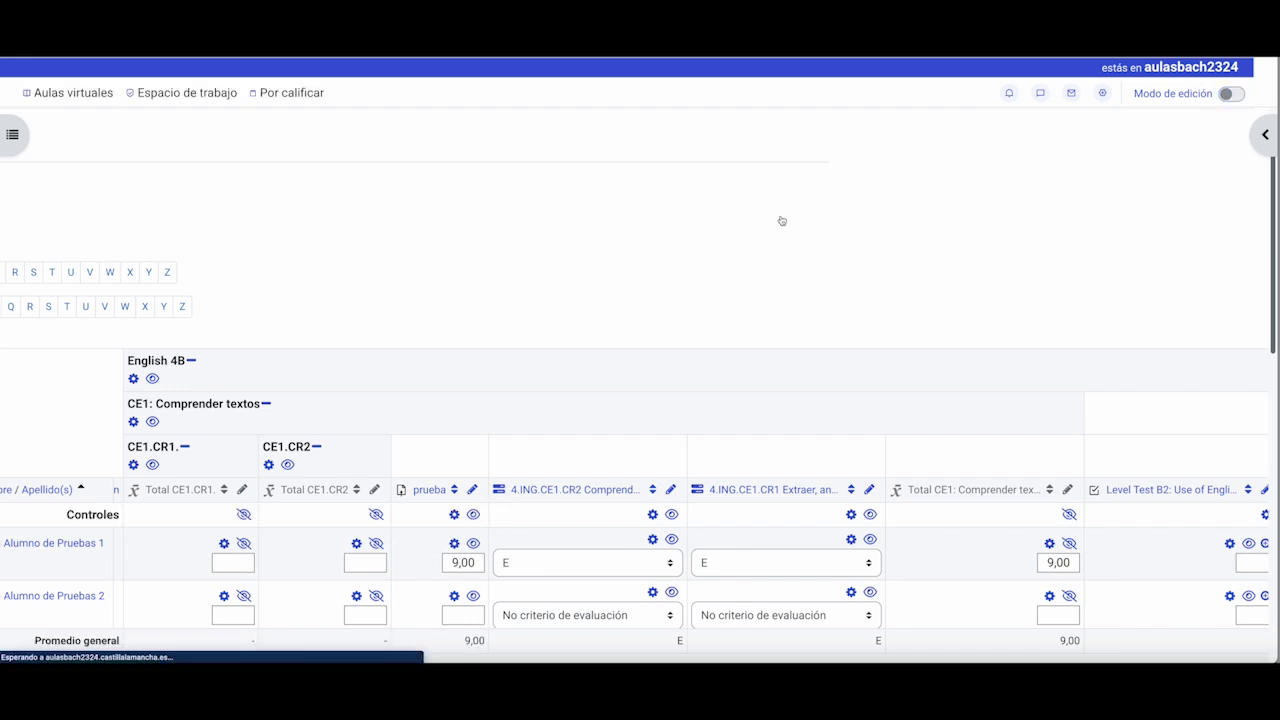
scroll(545, 307, down, 3)
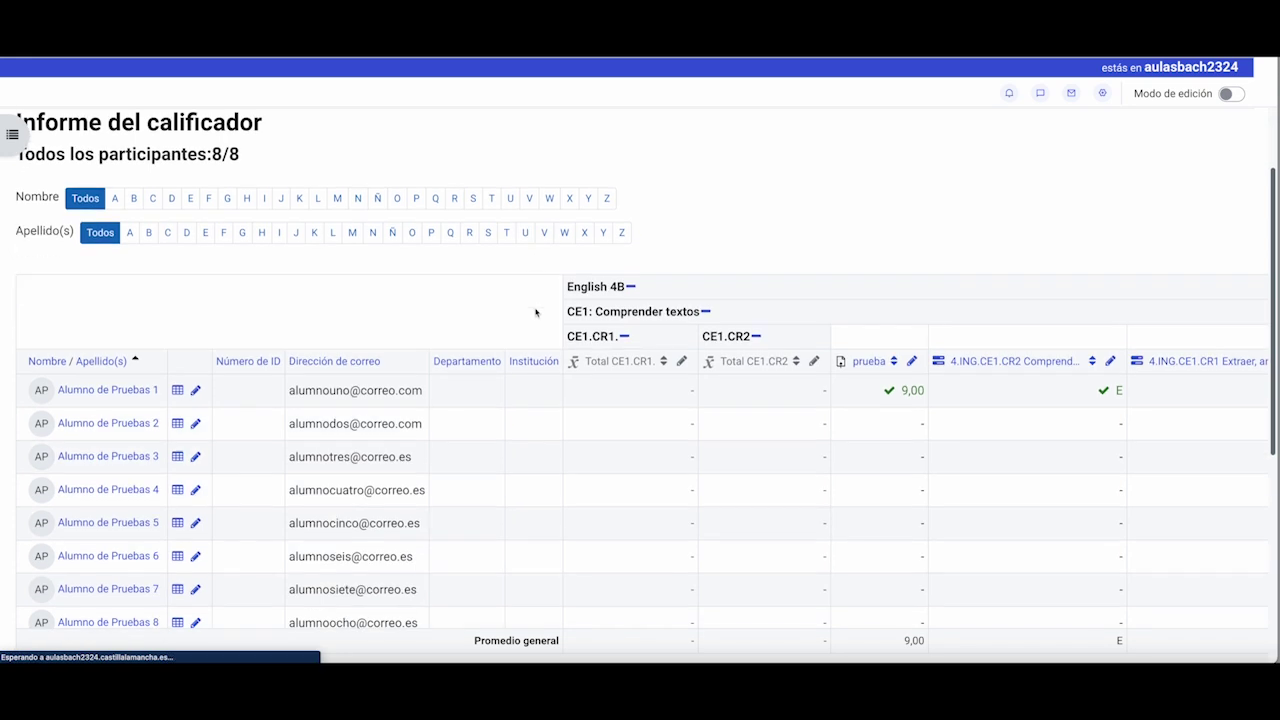
scroll(537, 309, right, 3)
scroll(537, 309, right, 4)
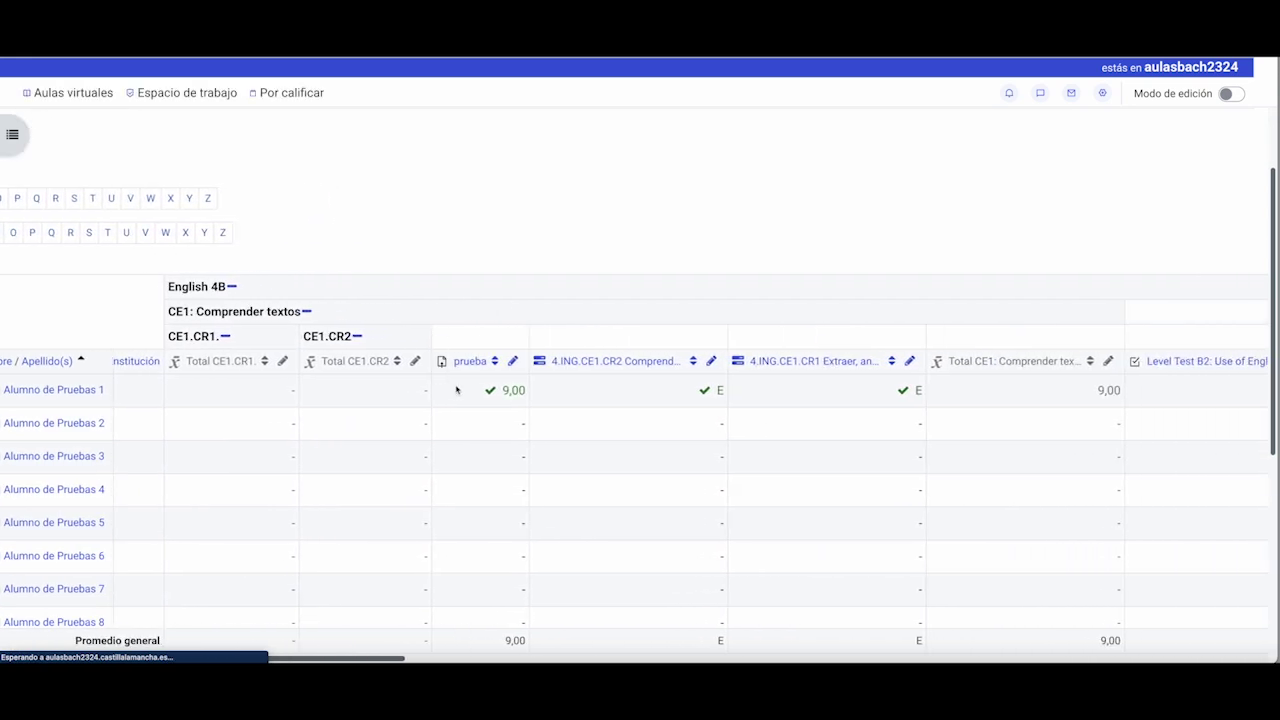
scroll(839, 388, right, 9)
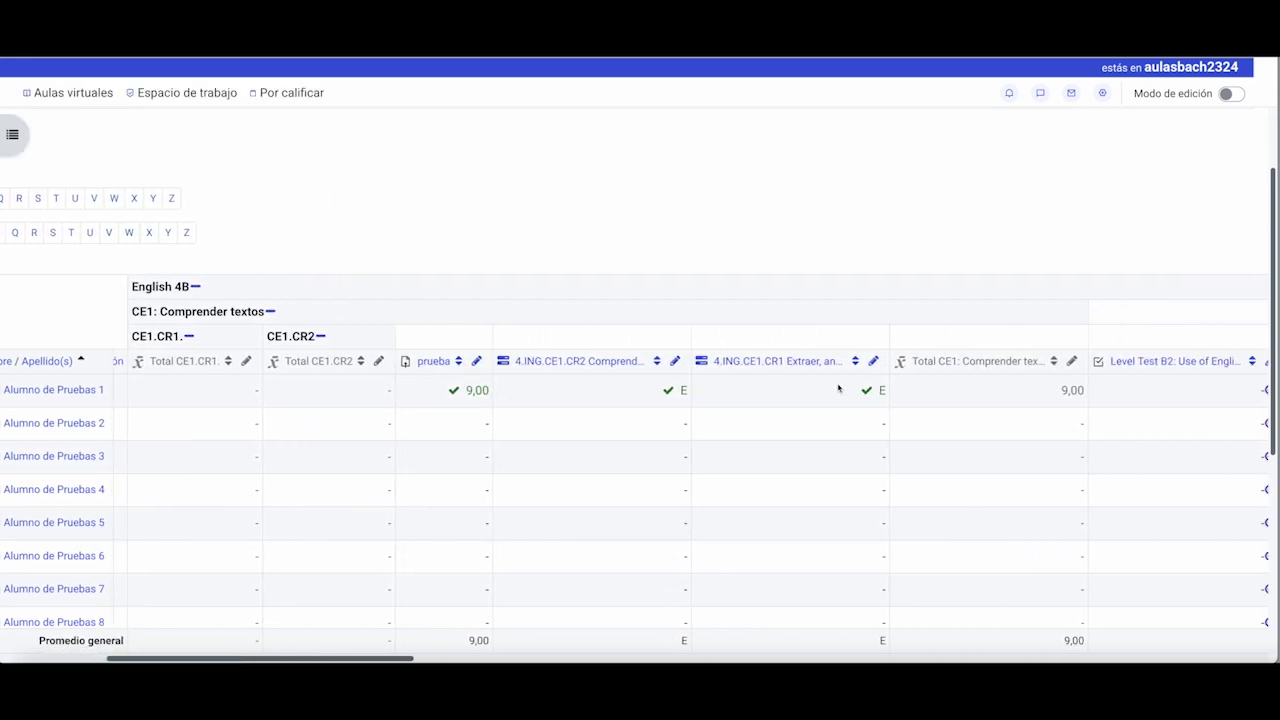
- Compare test student 1's activity grades, criteria ratings and category totals across the CE1 and CE2 columns
scroll(839, 388, right, 6)
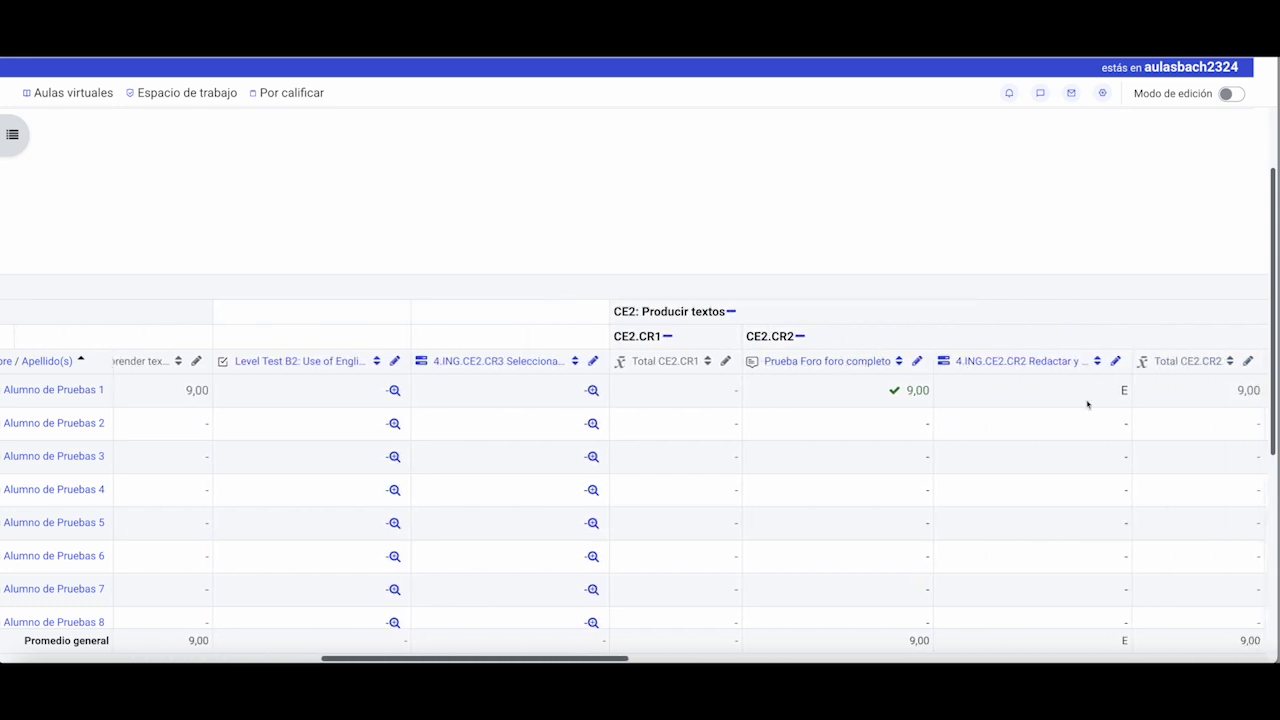
scroll(1074, 398, right, 2)
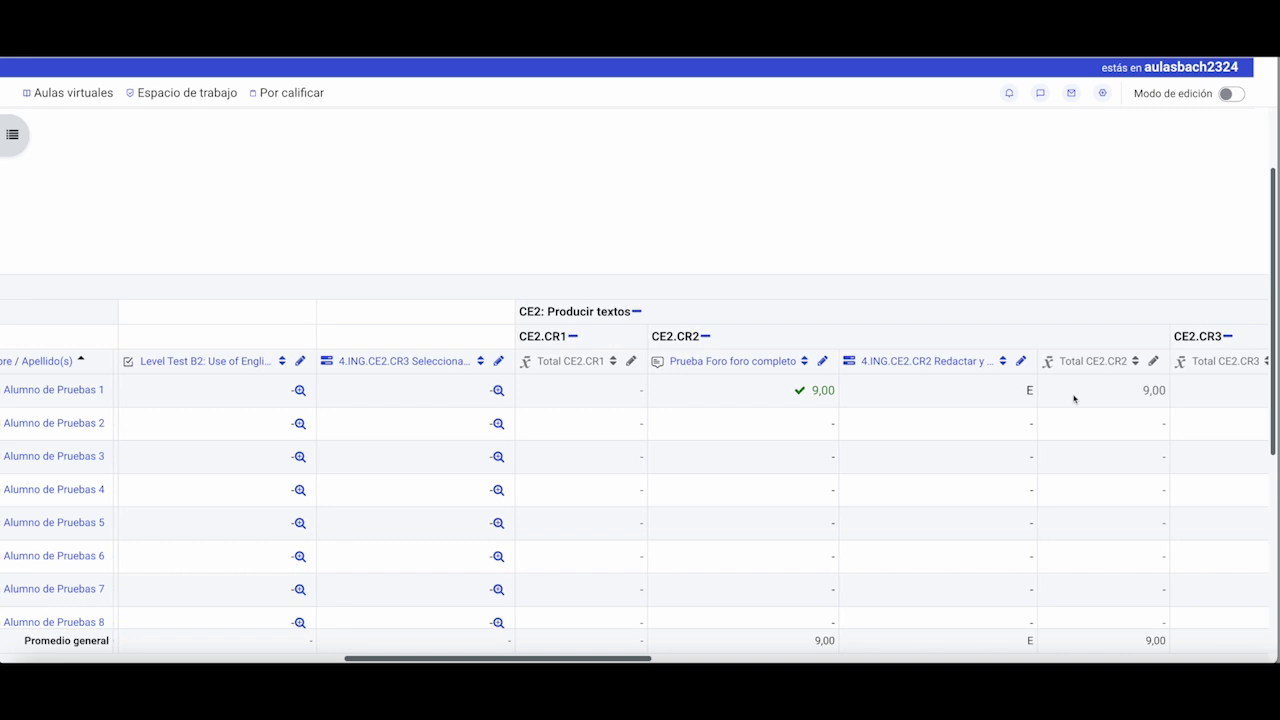
scroll(1074, 398, left, 8)
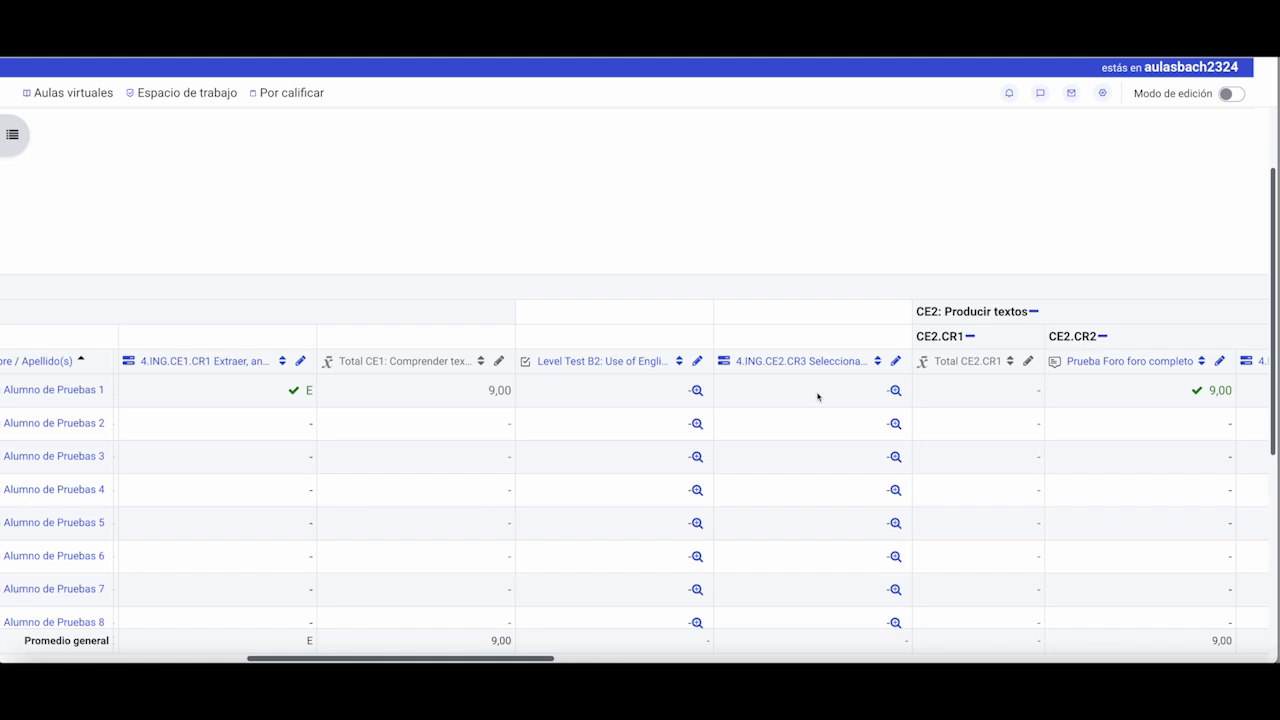
scroll(818, 396, left, 3)
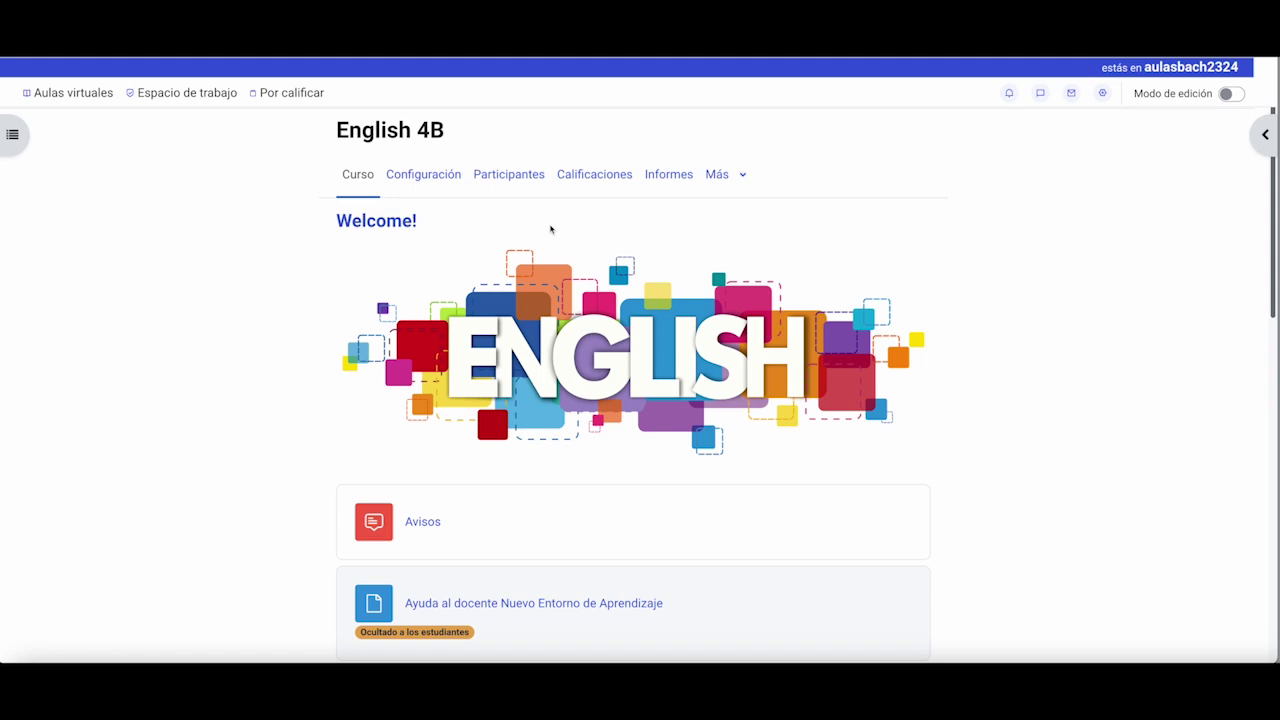
- Open the English 4B course's grades and switch from the grader report to Configuración Calificaciones
click(596, 177)
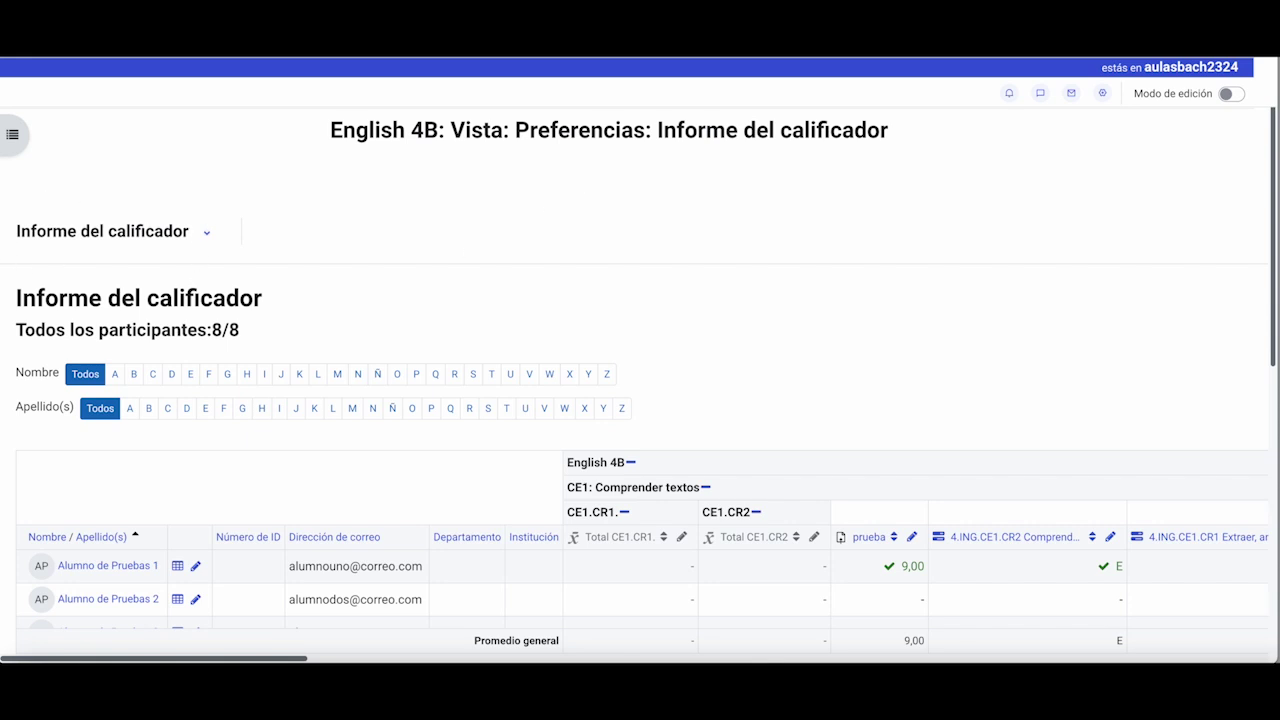
click(203, 234)
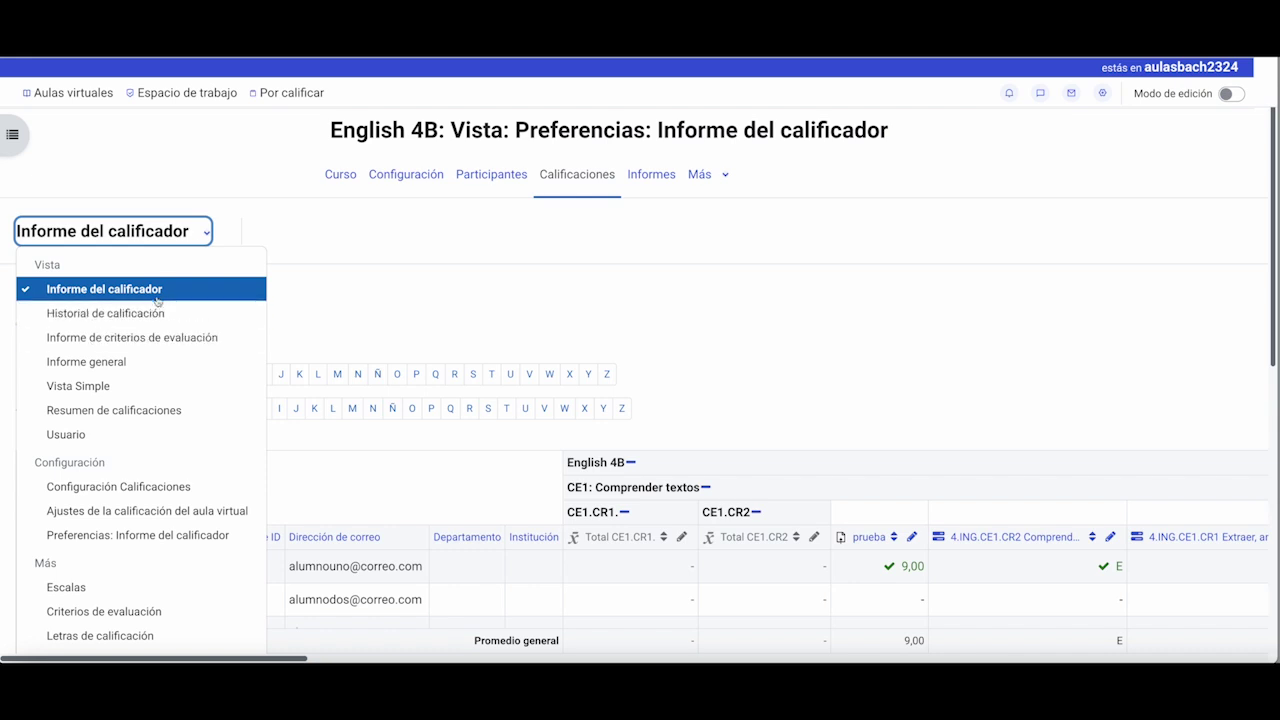
scroll(157, 300, down, 2)
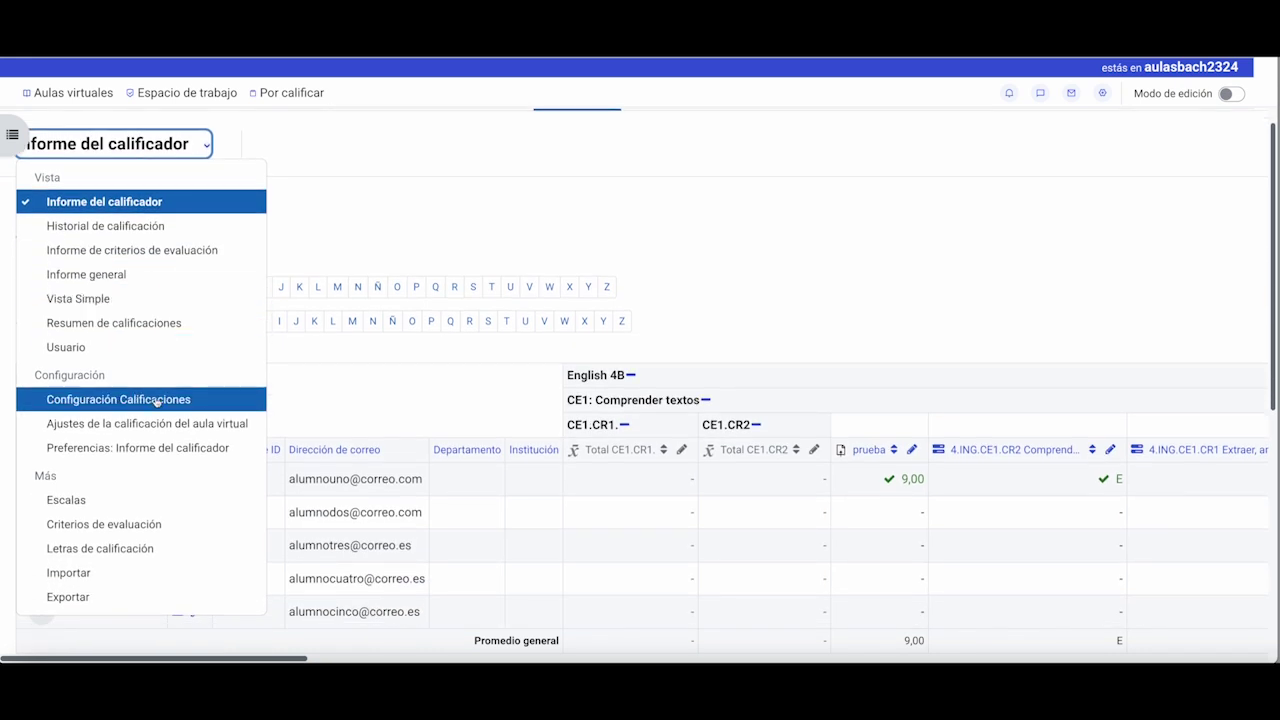
click(157, 401)
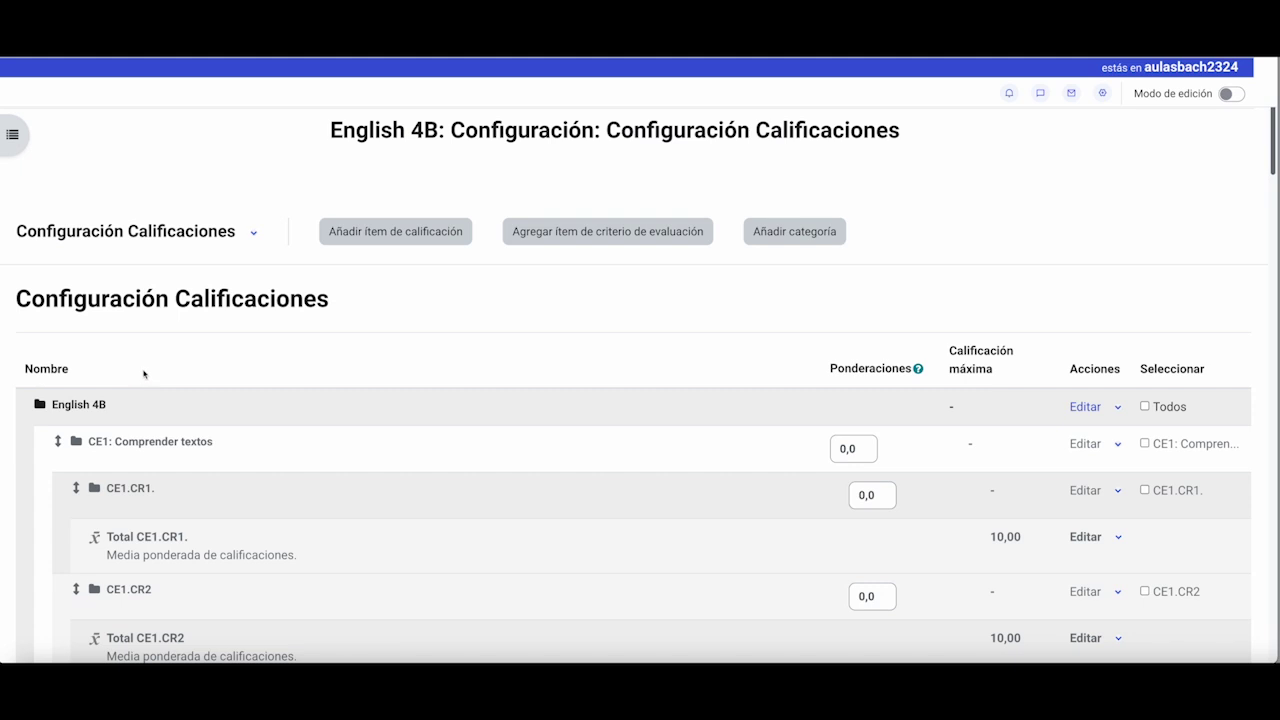
- Find the 4.ING.CE1.CR1 criterion under the CE1: Comprender textos category and open its editing options
scroll(138, 388, down, 3)
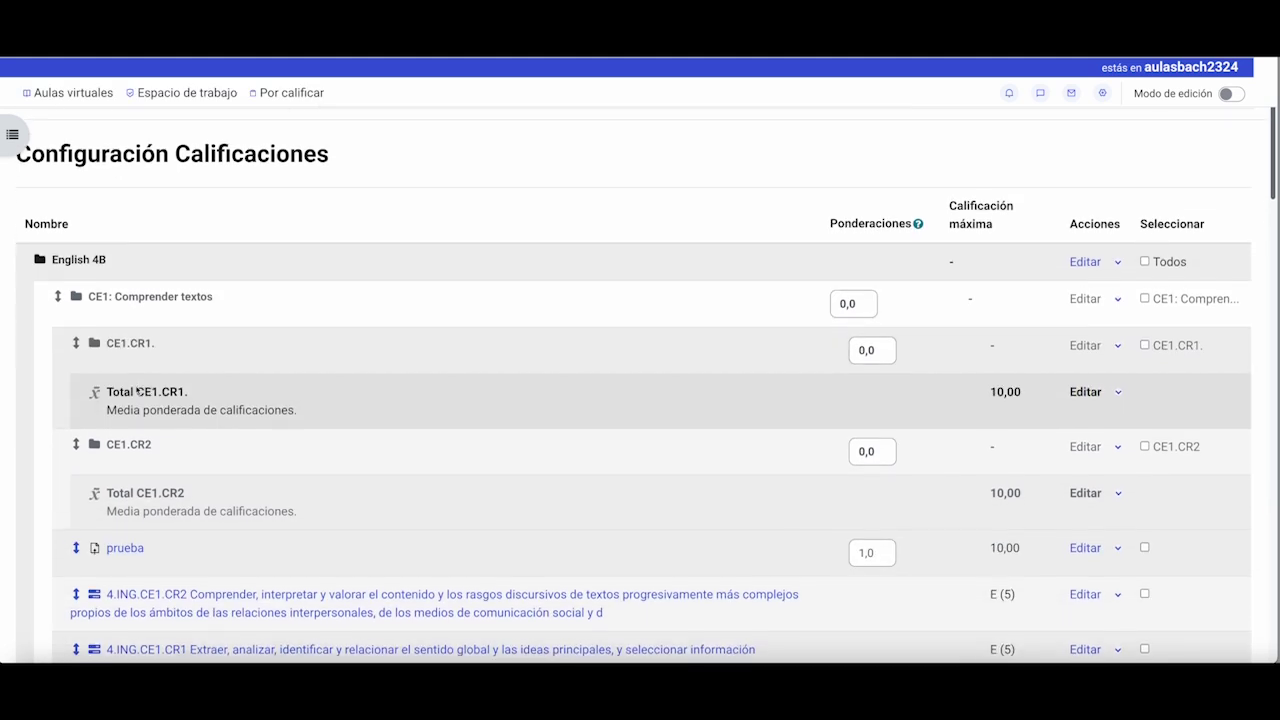
scroll(138, 391, down, 1)
scroll(163, 375, down, 3)
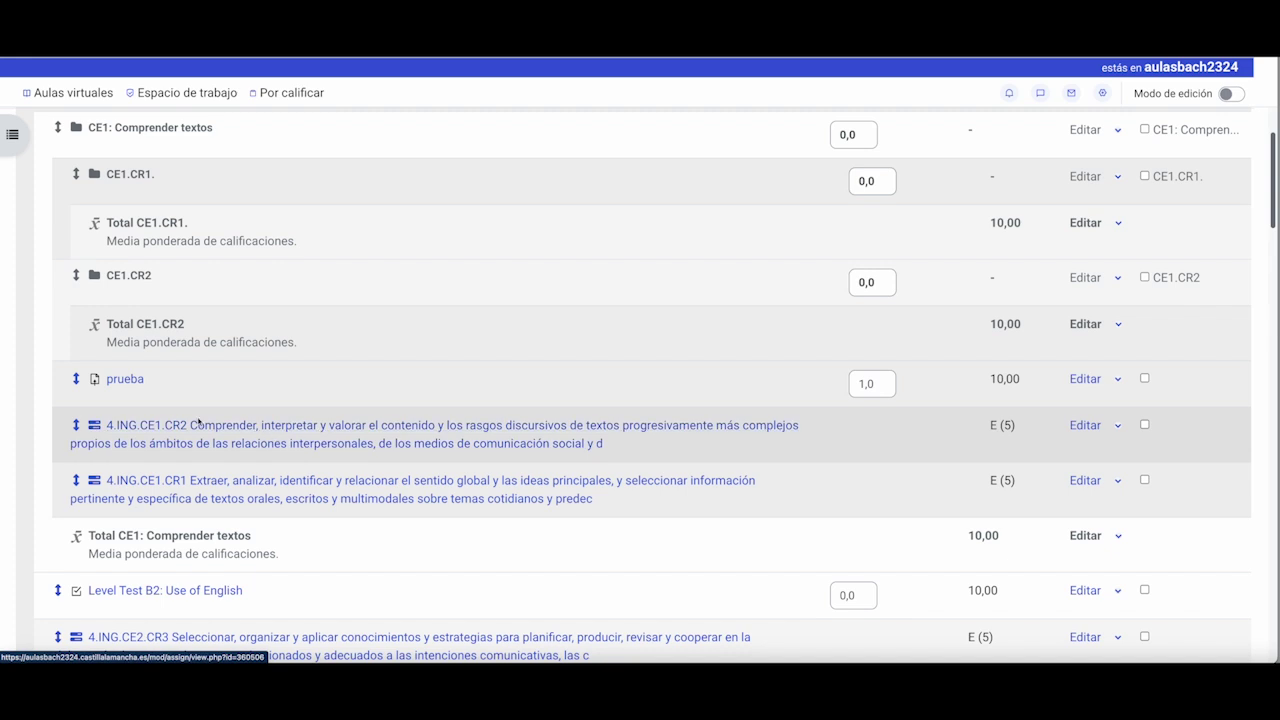
scroll(196, 453, down, 1)
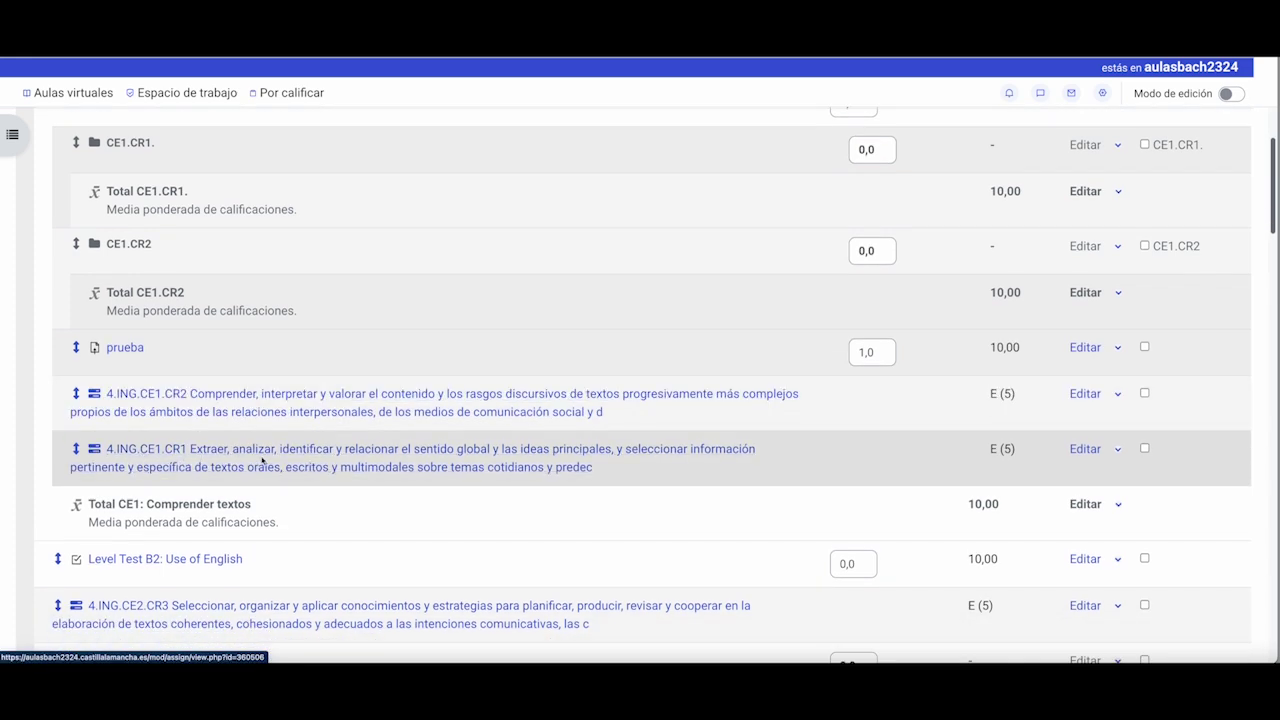
click(1118, 451)
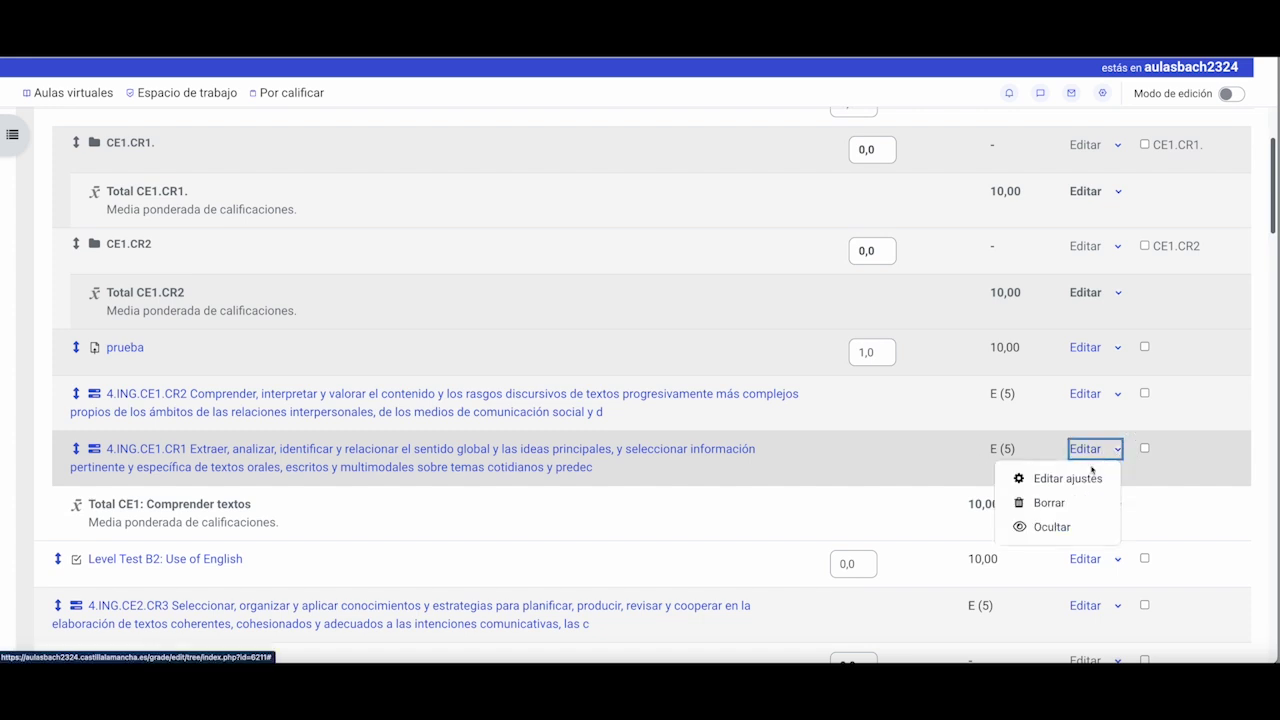